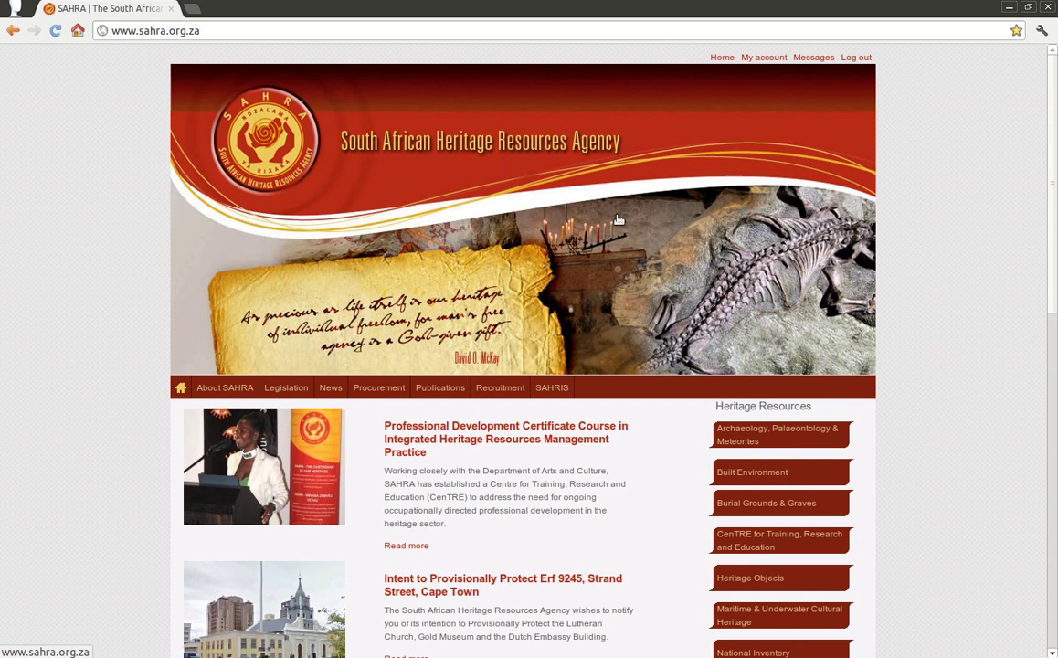
Step: Enter the SAHRIS section and open Explore > My Content > My Group Content
{"action": "left_click", "coordinate": [553, 393]}
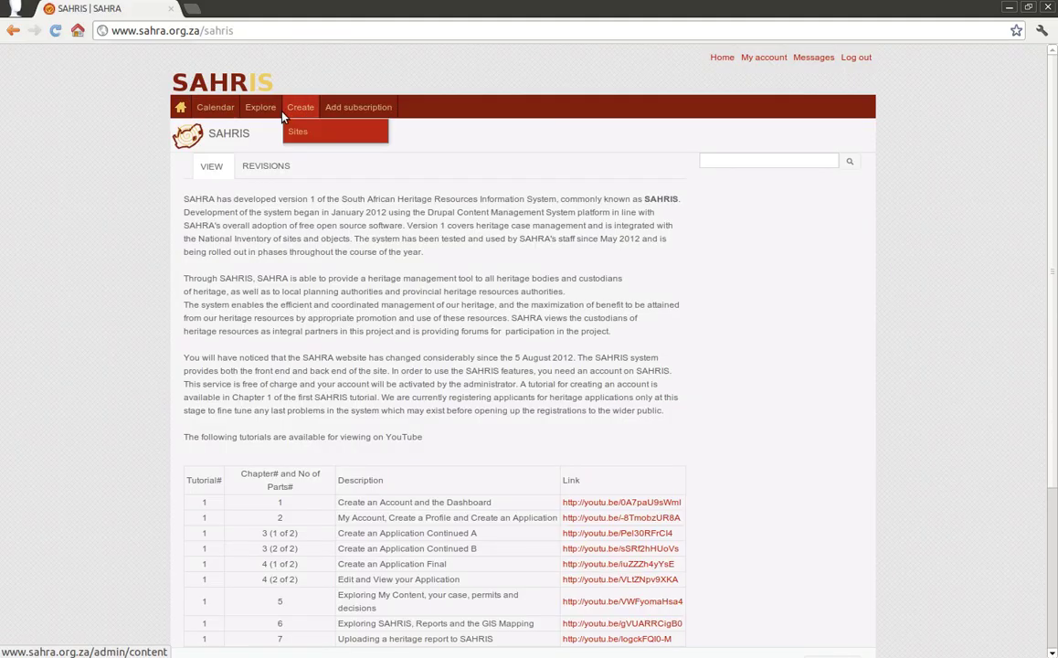
{"action": "mouse_move", "coordinate": [260, 109]}
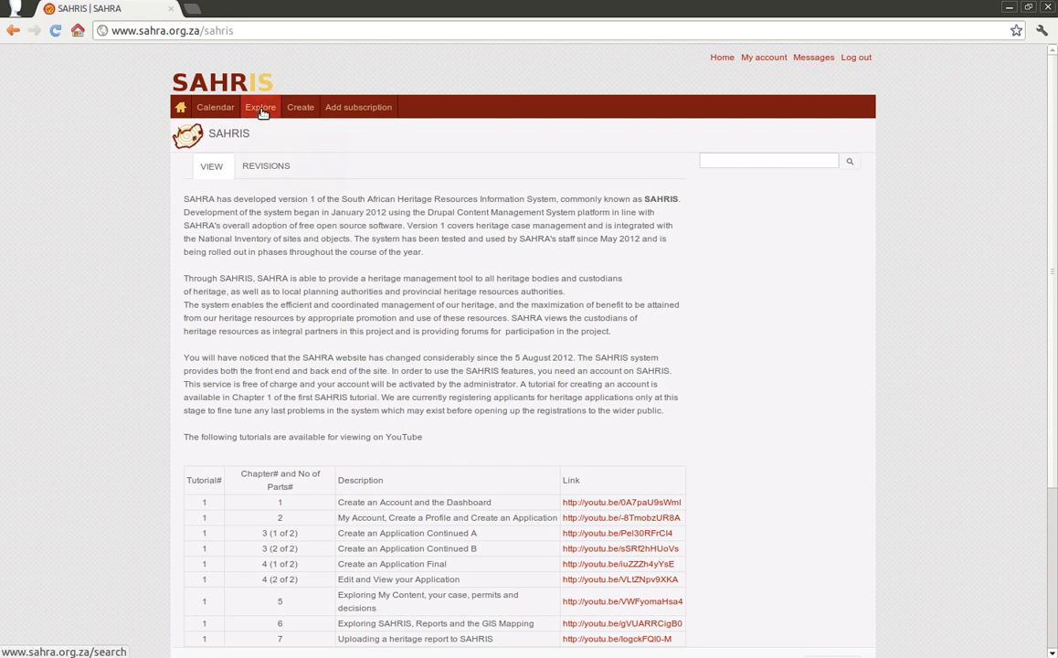
{"action": "mouse_move", "coordinate": [267, 133]}
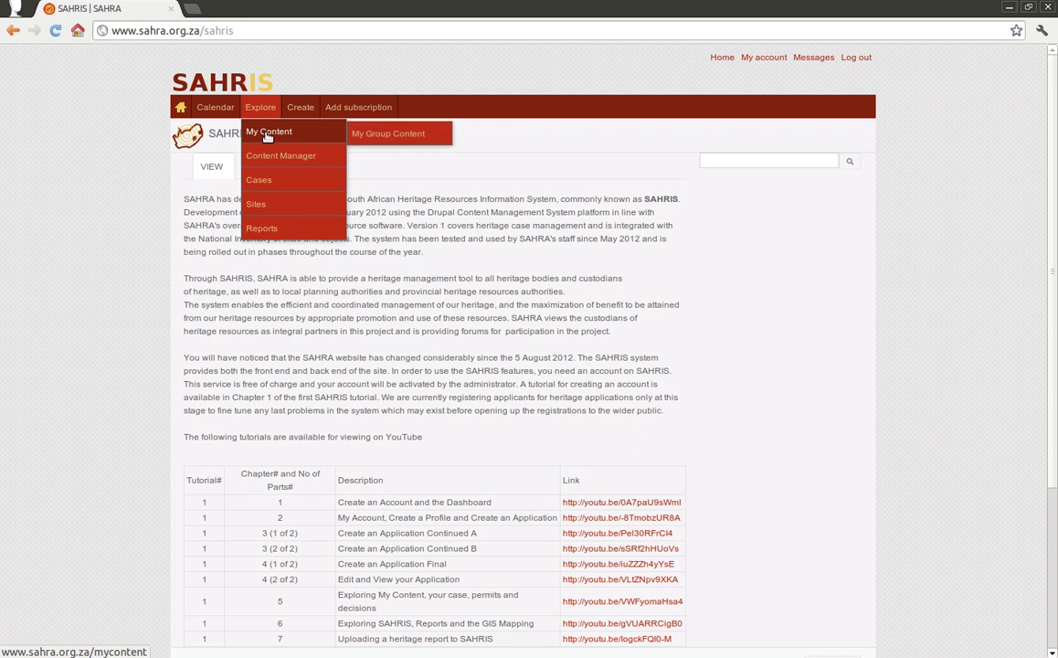
{"action": "left_click", "coordinate": [402, 136]}
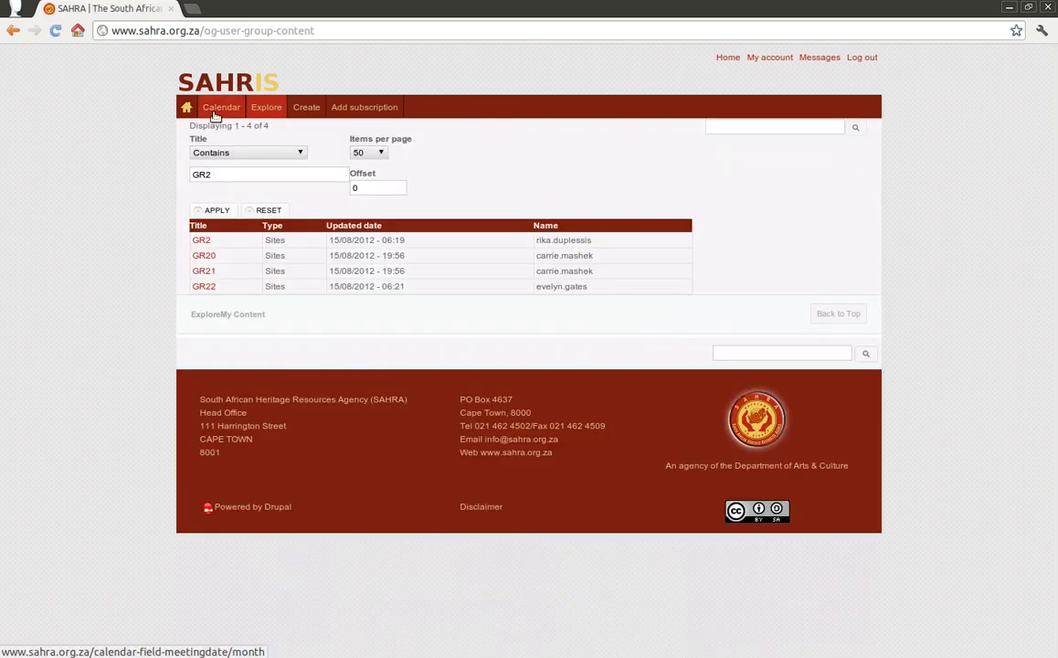
Step: Change the Title filter from GR2 to GR and apply it with all items per page
{"action": "left_click_drag", "start_coordinate": [220, 174], "coordinate": [137, 176]}
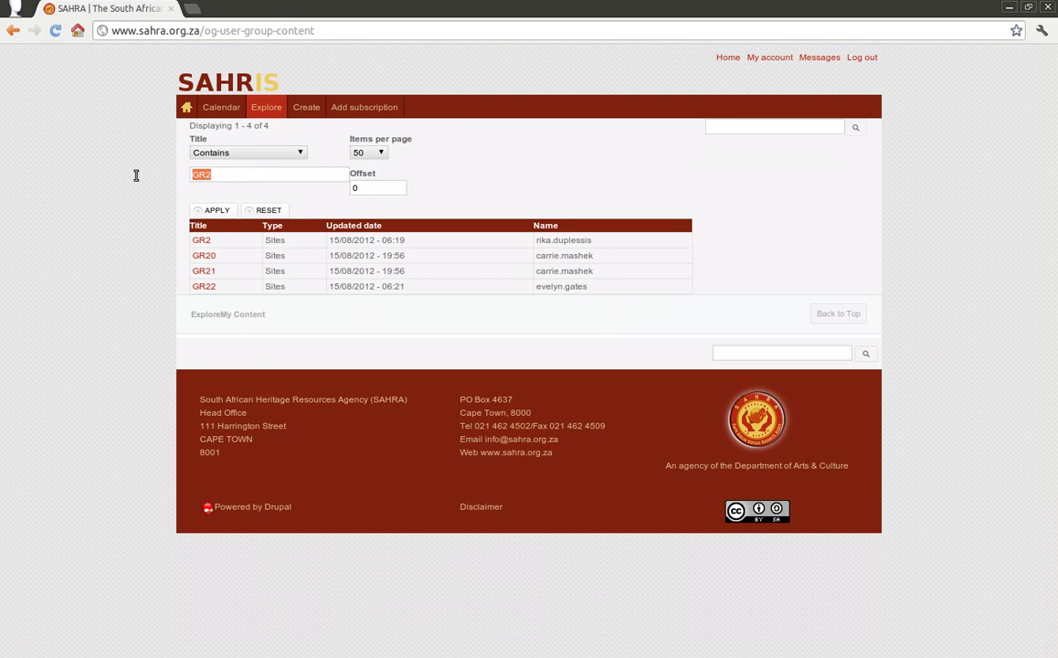
{"action": "key", "text": "BackSpace"}
{"action": "type", "text": "GR"}
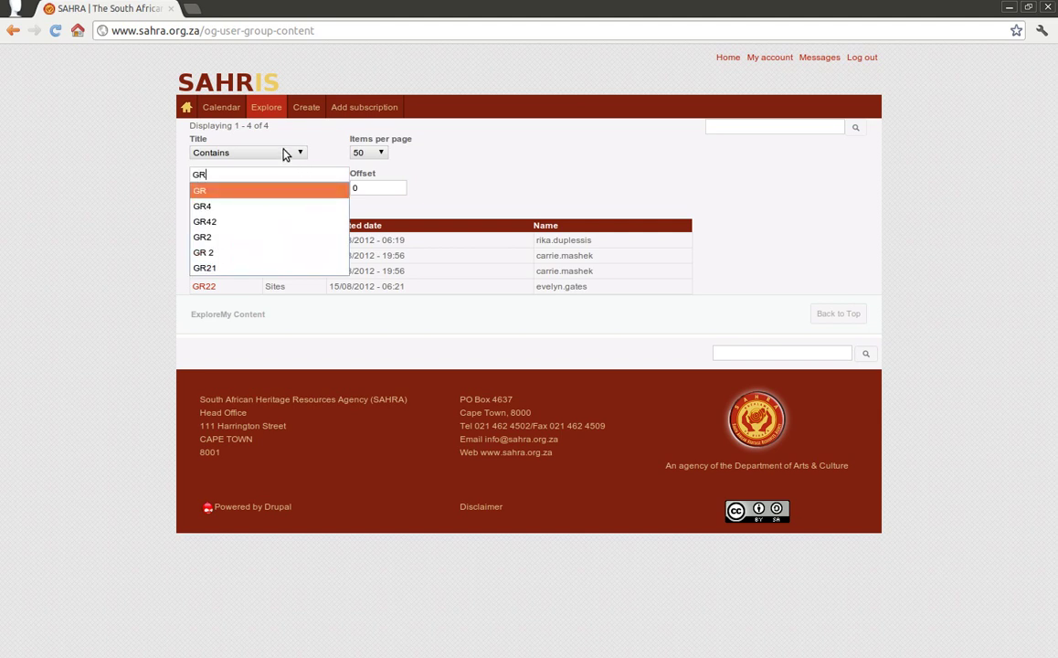
{"action": "left_click", "coordinate": [368, 180]}
{"action": "left_click", "coordinate": [368, 152]}
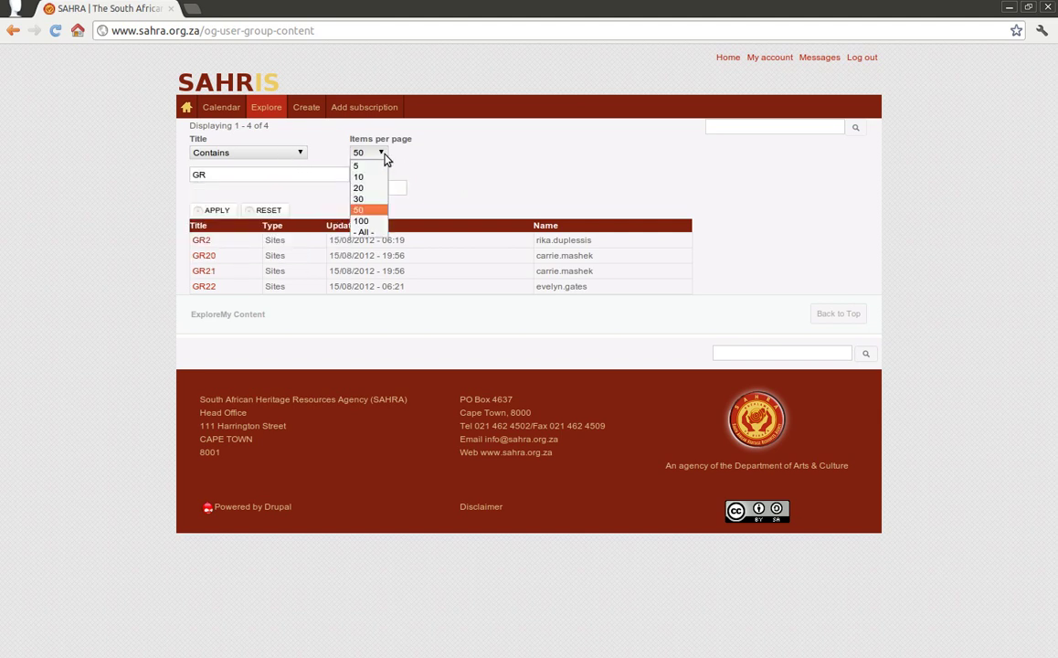
{"action": "left_click", "coordinate": [361, 233]}
{"action": "left_click", "coordinate": [210, 211]}
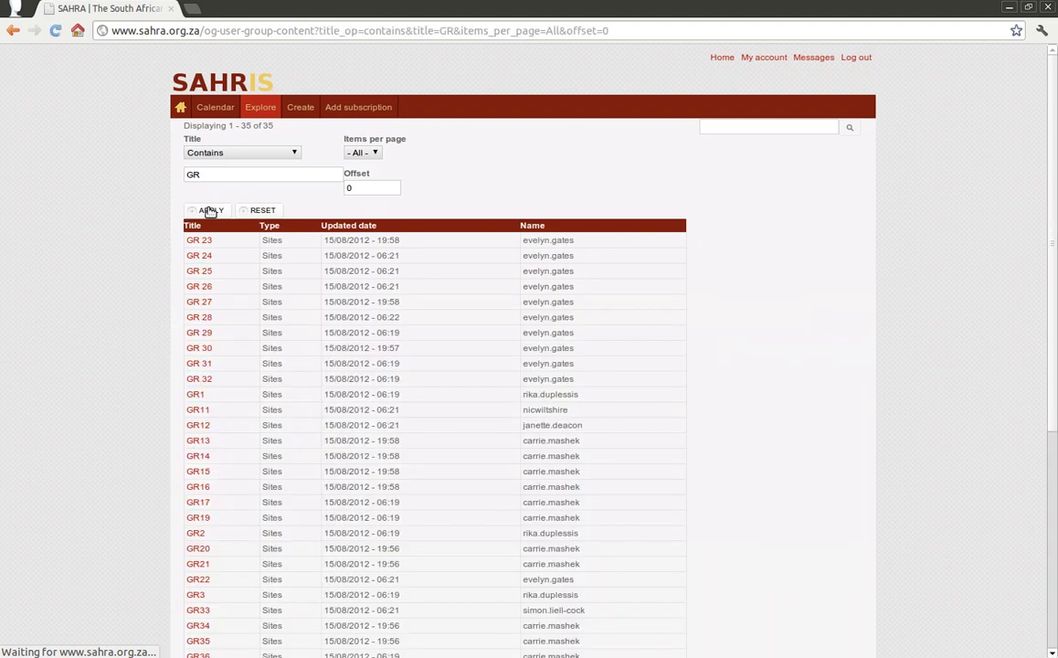
Step: Sort the GR results by Title, then by Updated date, and clear the Title filter
{"action": "scroll", "coordinate": [396, 430], "scroll_direction": "down", "scroll_amount": 5}
{"action": "scroll", "coordinate": [396, 446], "scroll_direction": "up", "scroll_amount": 2}
{"action": "left_click", "coordinate": [266, 111]}
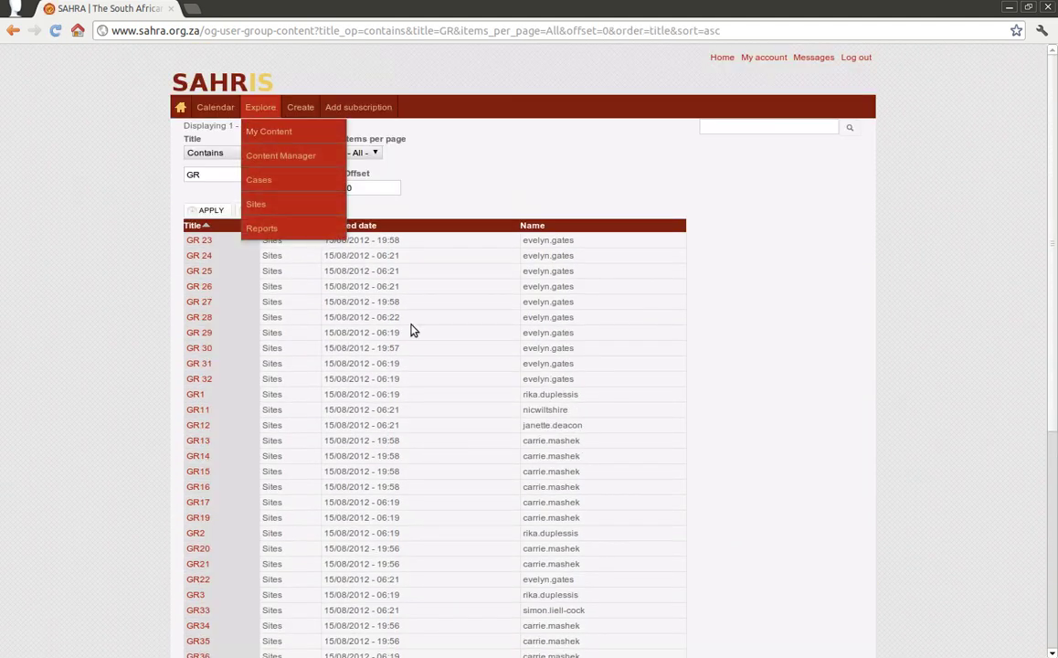
{"action": "left_click", "coordinate": [350, 226]}
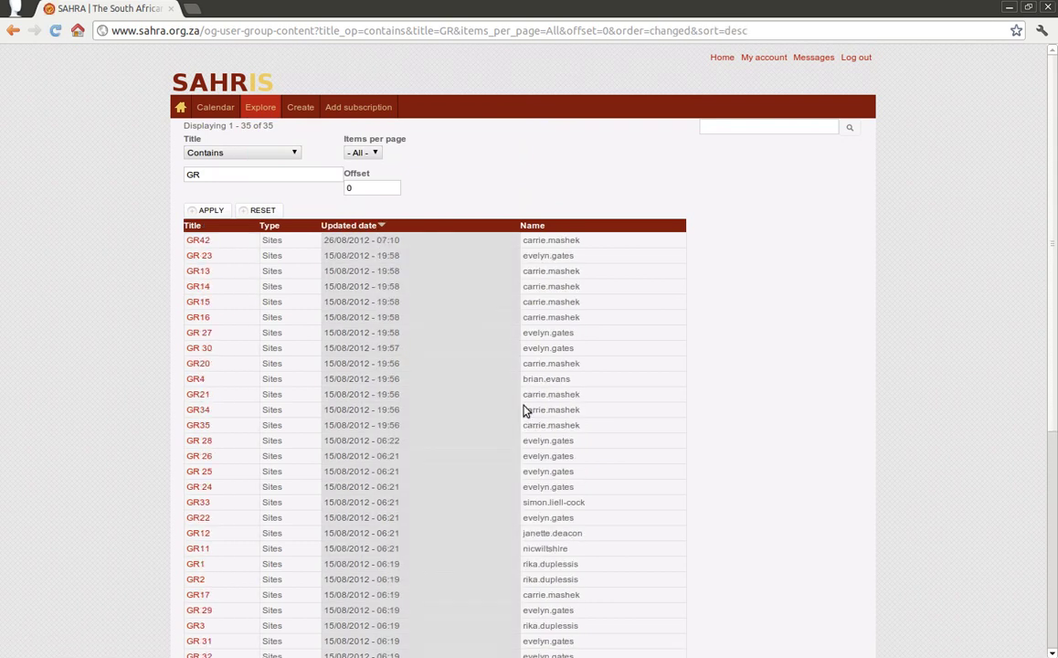
{"action": "left_click_drag", "start_coordinate": [260, 174], "coordinate": [137, 165]}
{"action": "key", "text": "BackSpace"}
Step: Apply the empty filter to list everything, then show 20 items per page
{"action": "left_click", "coordinate": [208, 210]}
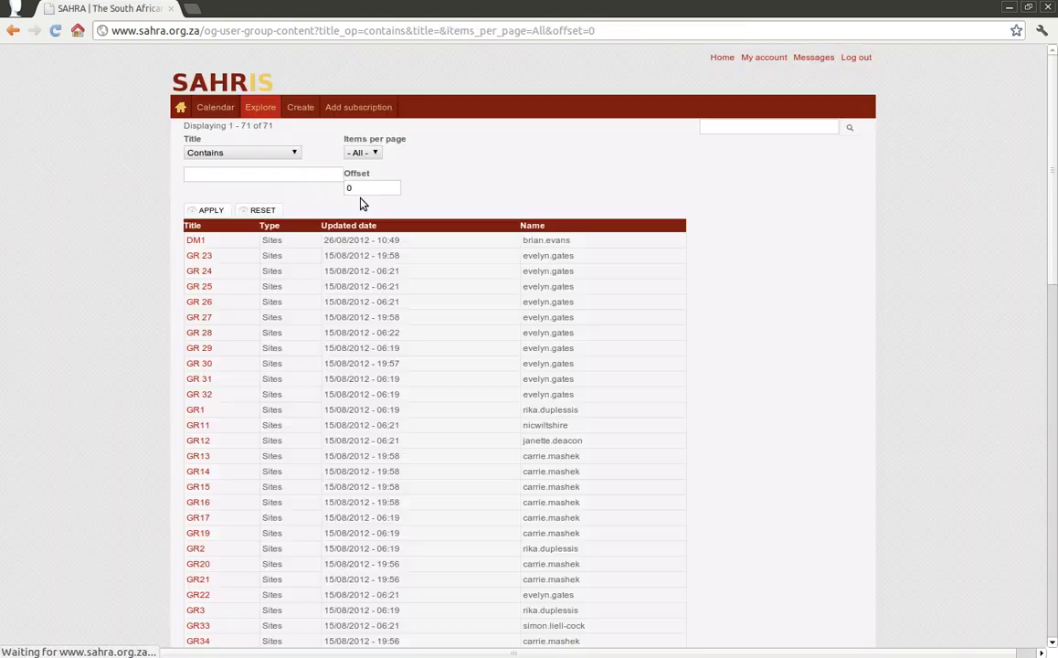
{"action": "scroll", "coordinate": [404, 460], "scroll_direction": "down", "scroll_amount": 6}
{"action": "scroll", "coordinate": [402, 466], "scroll_direction": "down", "scroll_amount": 2}
{"action": "scroll", "coordinate": [402, 466], "scroll_direction": "up", "scroll_amount": 6}
{"action": "scroll", "coordinate": [402, 458], "scroll_direction": "up", "scroll_amount": 2}
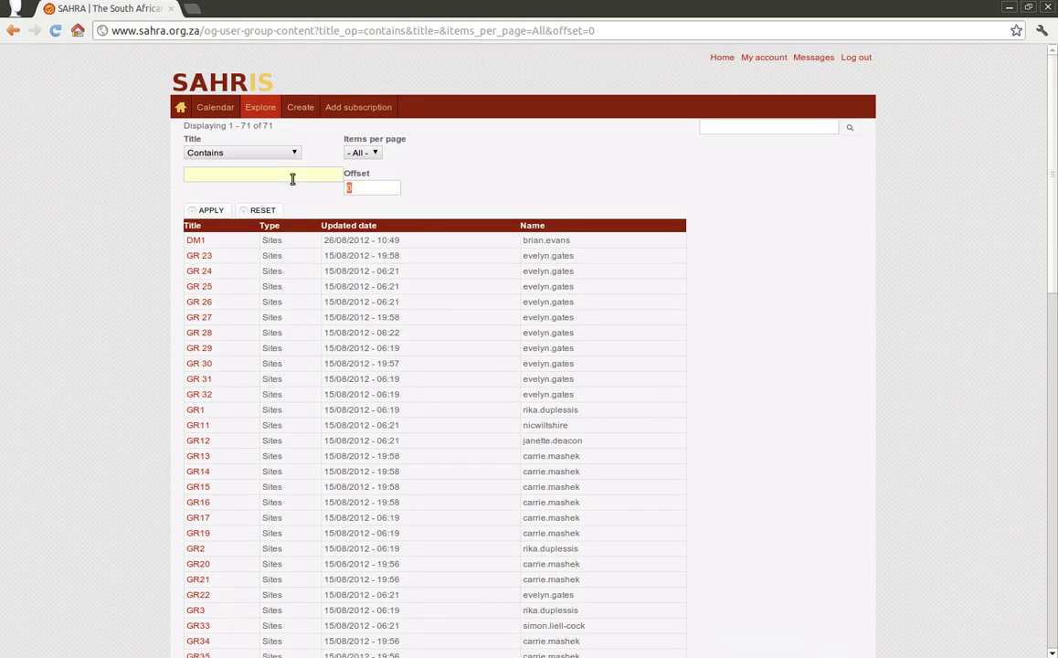
{"action": "left_click", "coordinate": [370, 153]}
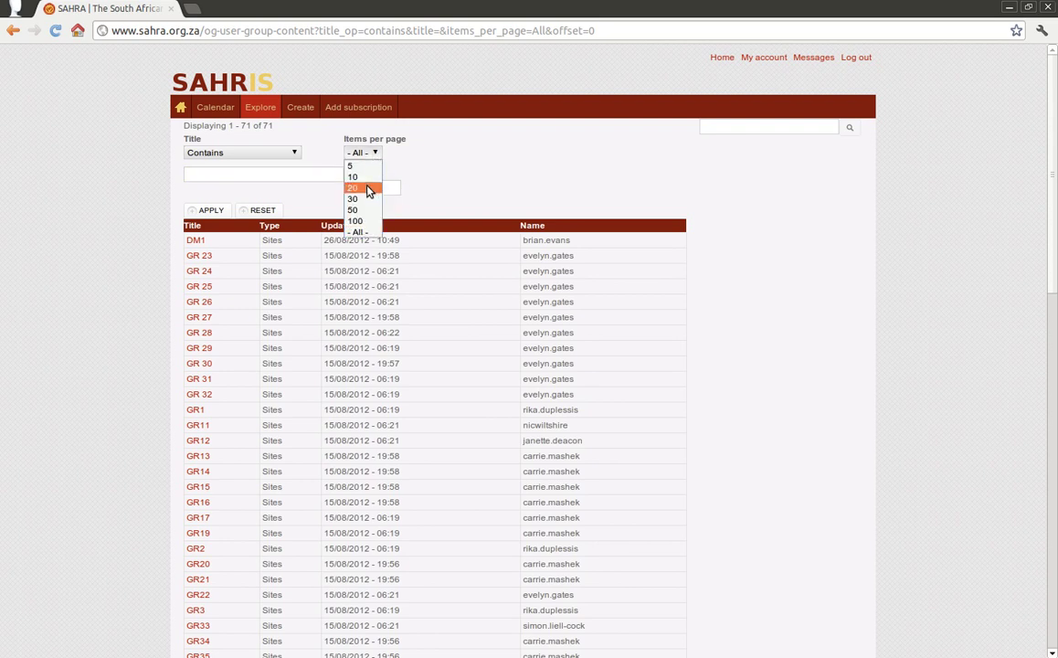
{"action": "left_click", "coordinate": [370, 188]}
{"action": "left_click", "coordinate": [212, 209]}
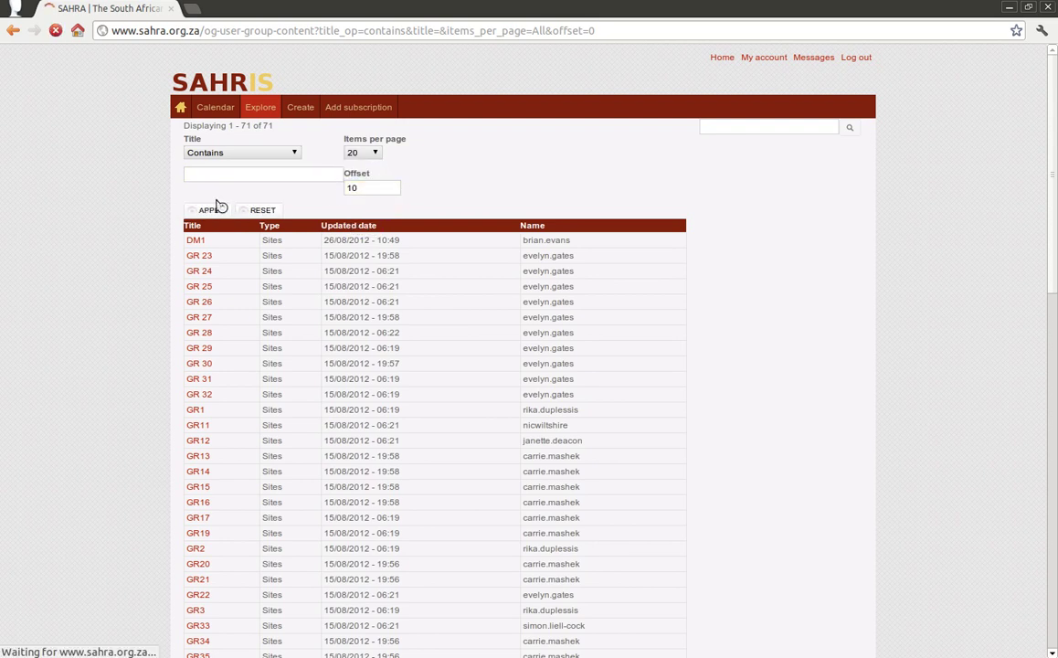
Step: Change the Offset to 50 and apply the filter
{"action": "double_click", "coordinate": [353, 188]}
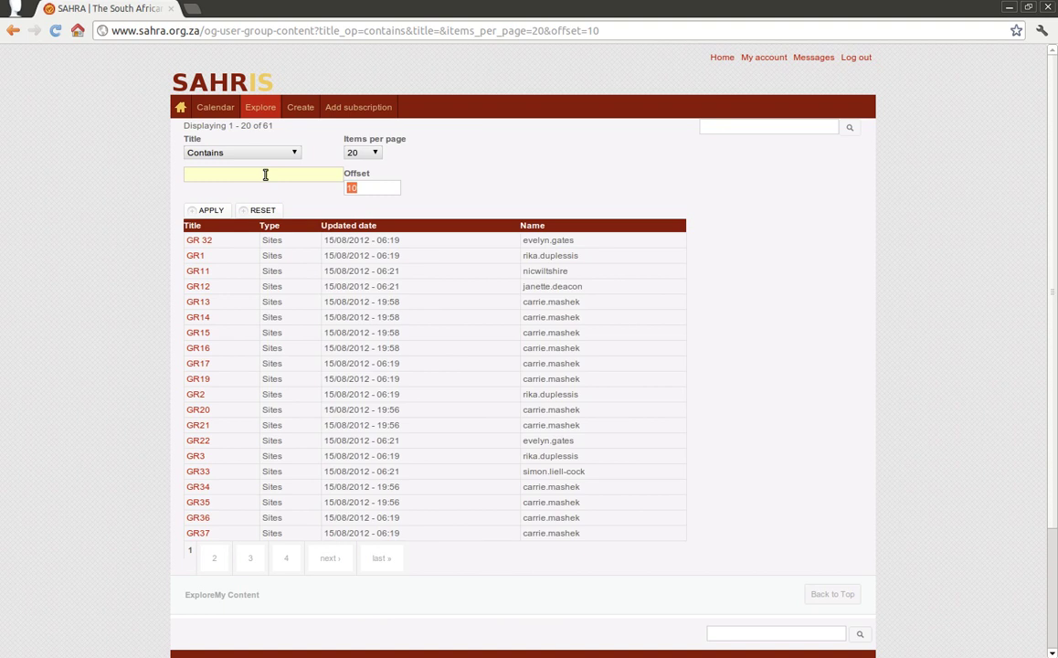
{"action": "type", "text": "50"}
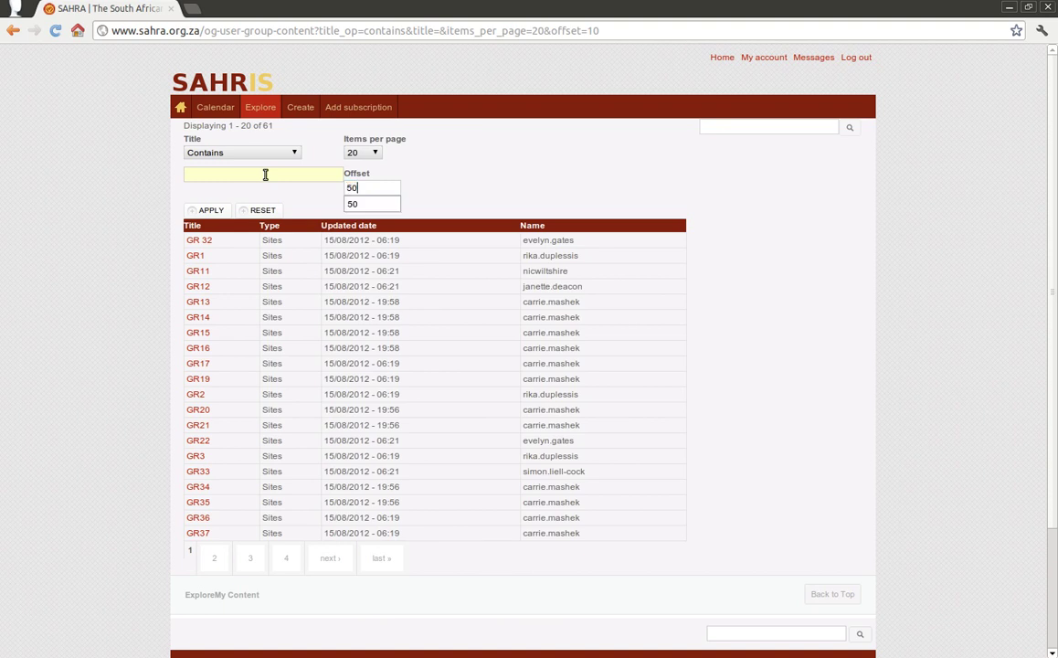
{"action": "left_click", "coordinate": [205, 210]}
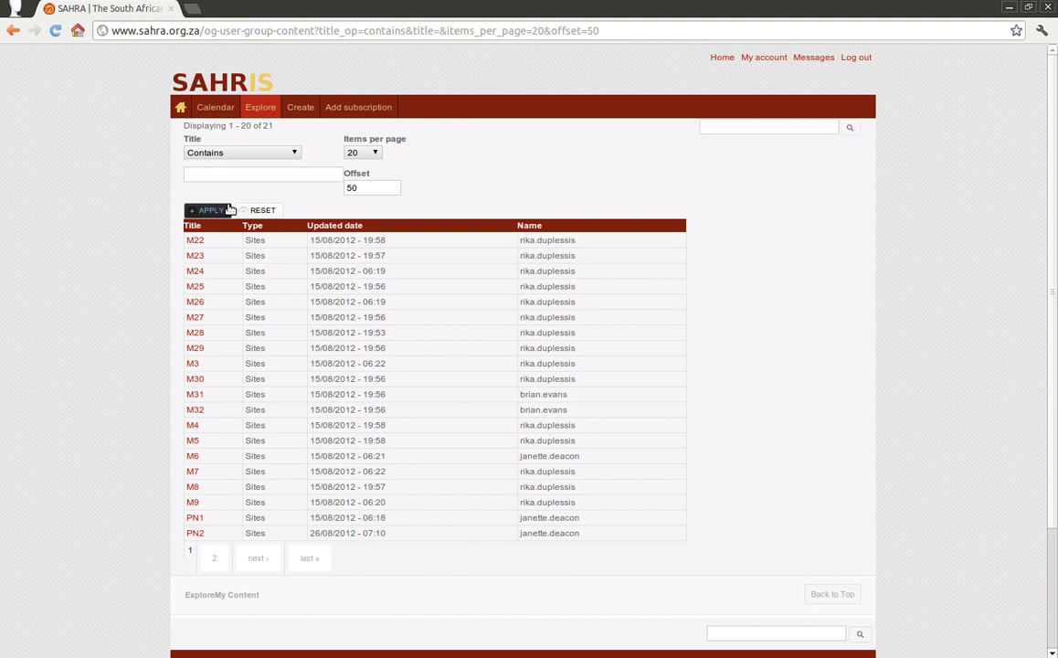
Step: Set Items per page to All and filter the Title by GR
{"action": "left_click", "coordinate": [372, 156]}
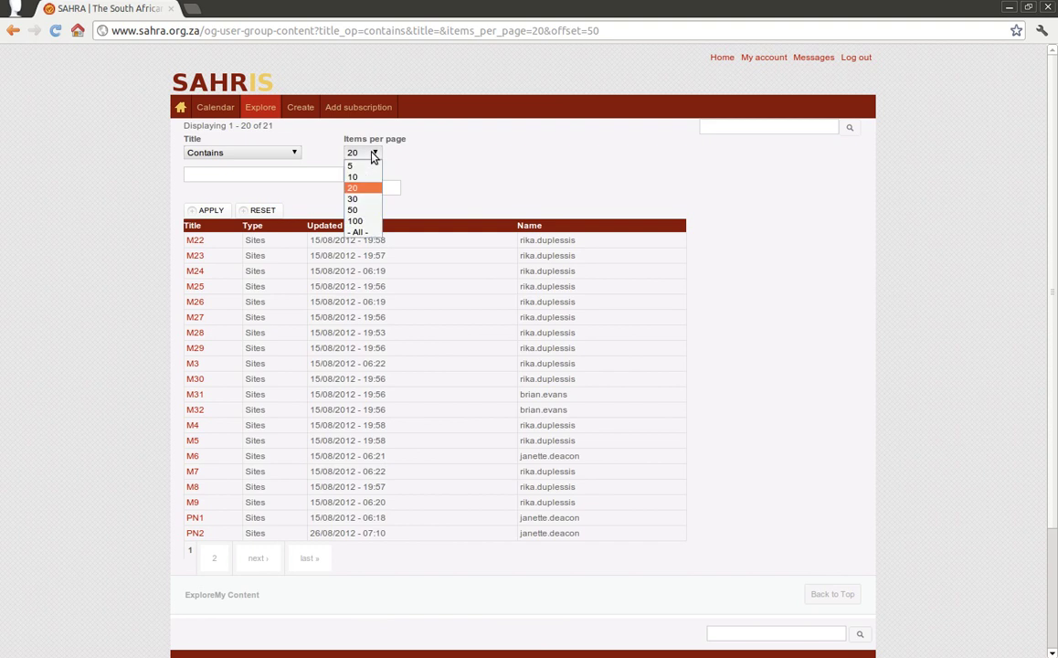
{"action": "left_click", "coordinate": [376, 228]}
{"action": "left_click", "coordinate": [241, 175]}
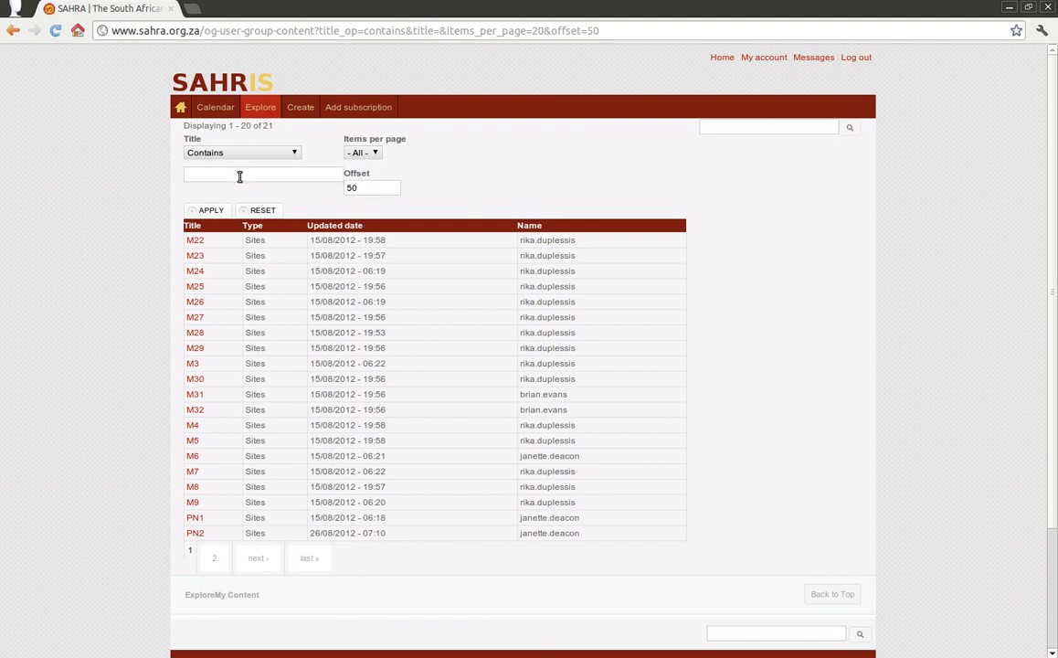
{"action": "type", "text": "GR"}
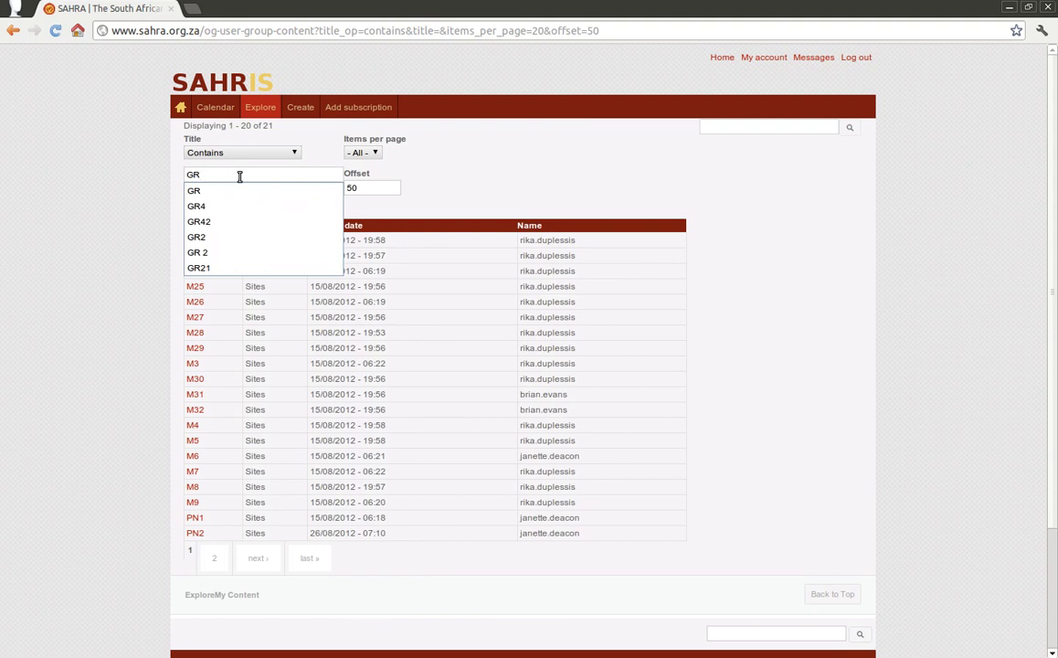
{"action": "key", "text": "Return"}
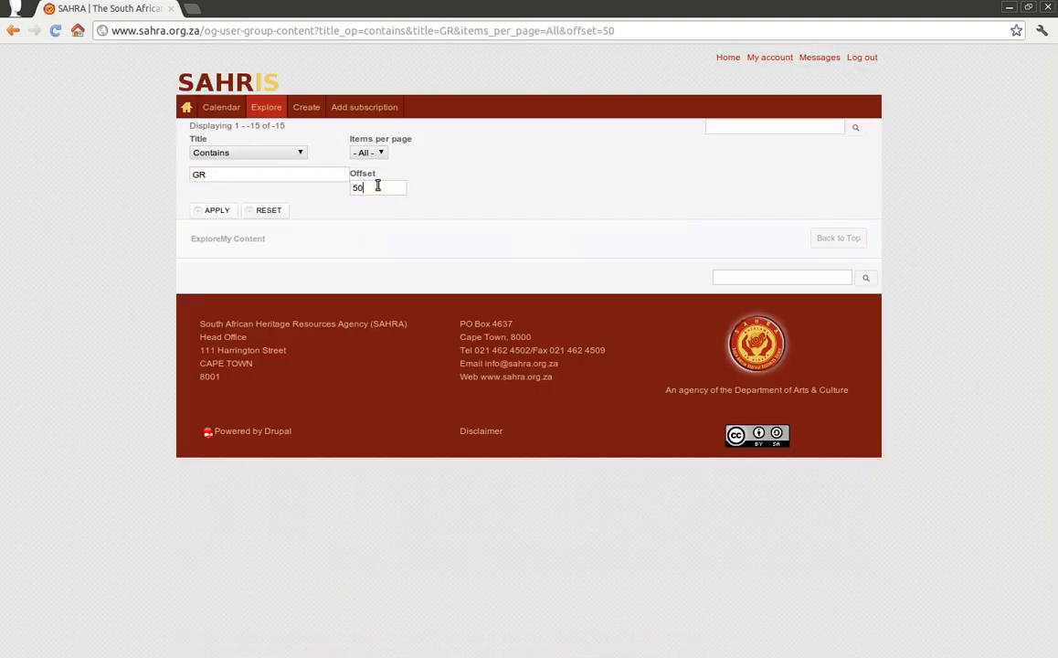
{"action": "double_click", "coordinate": [373, 186]}
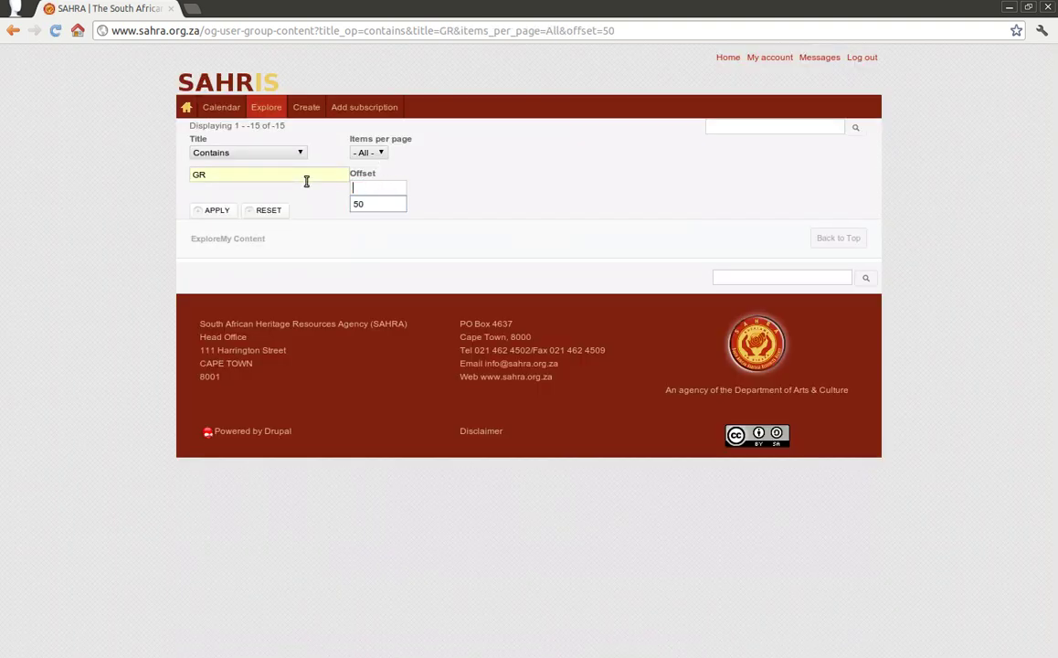
{"action": "left_click", "coordinate": [208, 212]}
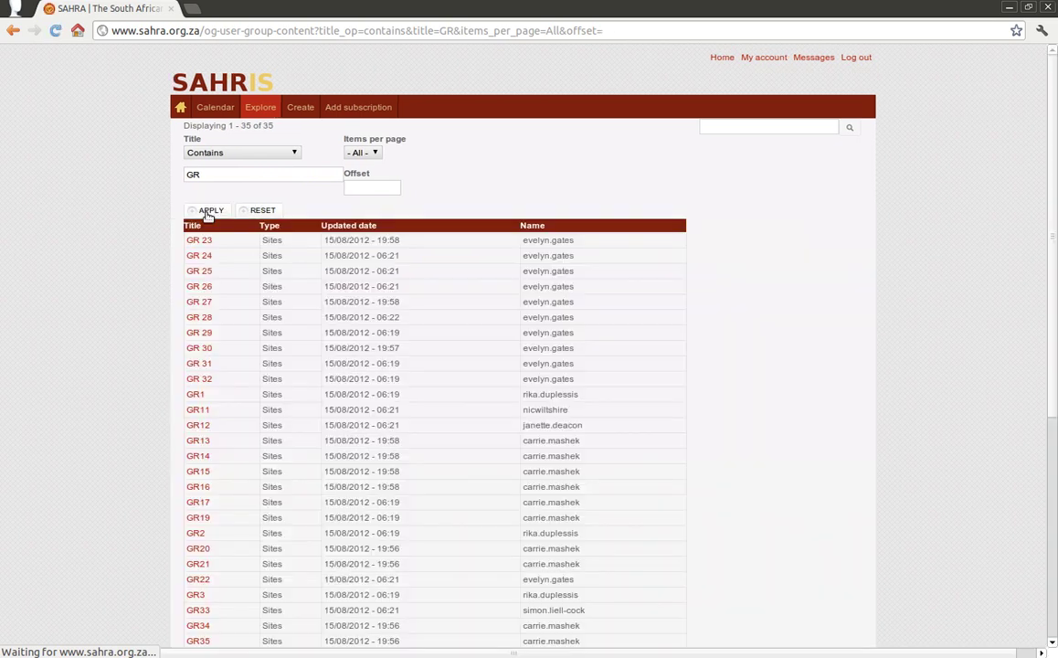
{"action": "left_click", "coordinate": [193, 227]}
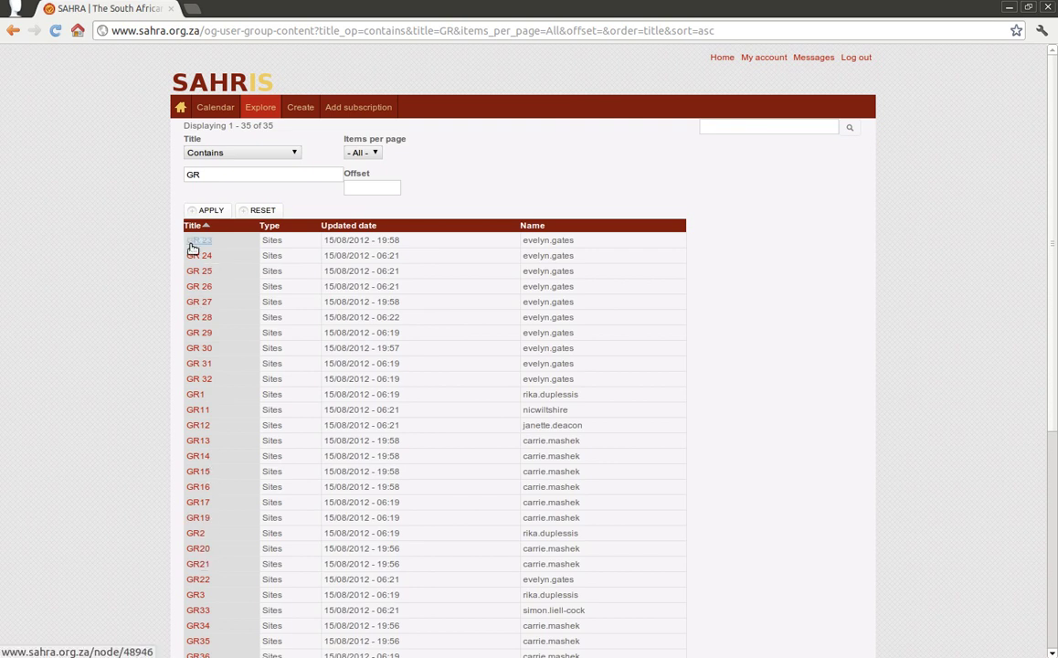
{"action": "scroll", "coordinate": [211, 468], "scroll_direction": "down", "scroll_amount": 5}
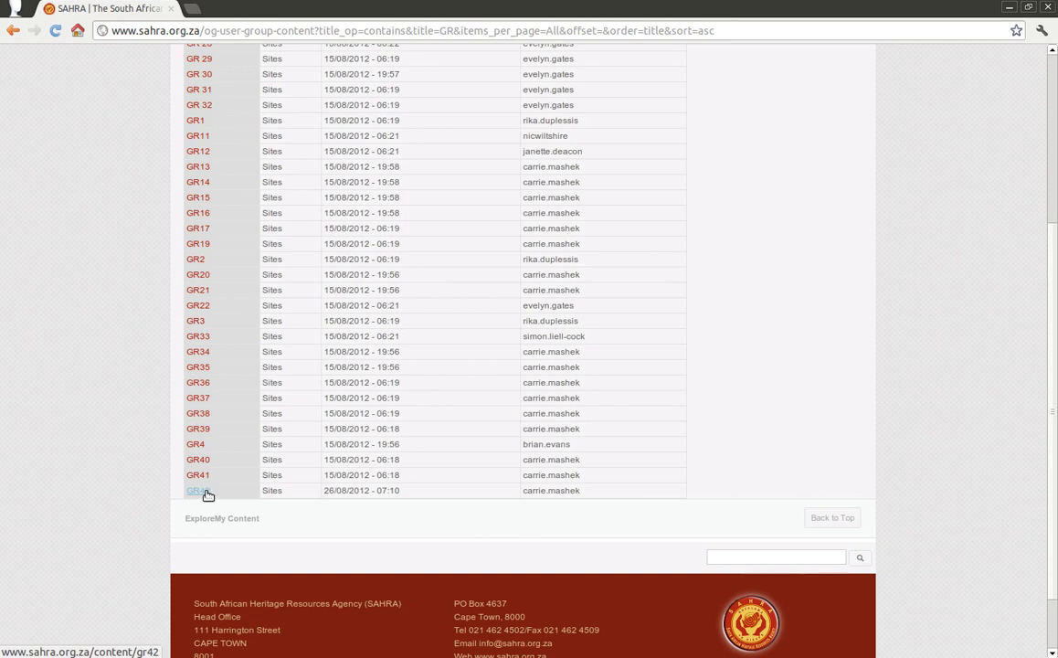
{"action": "scroll", "coordinate": [208, 494], "scroll_direction": "up", "scroll_amount": 4}
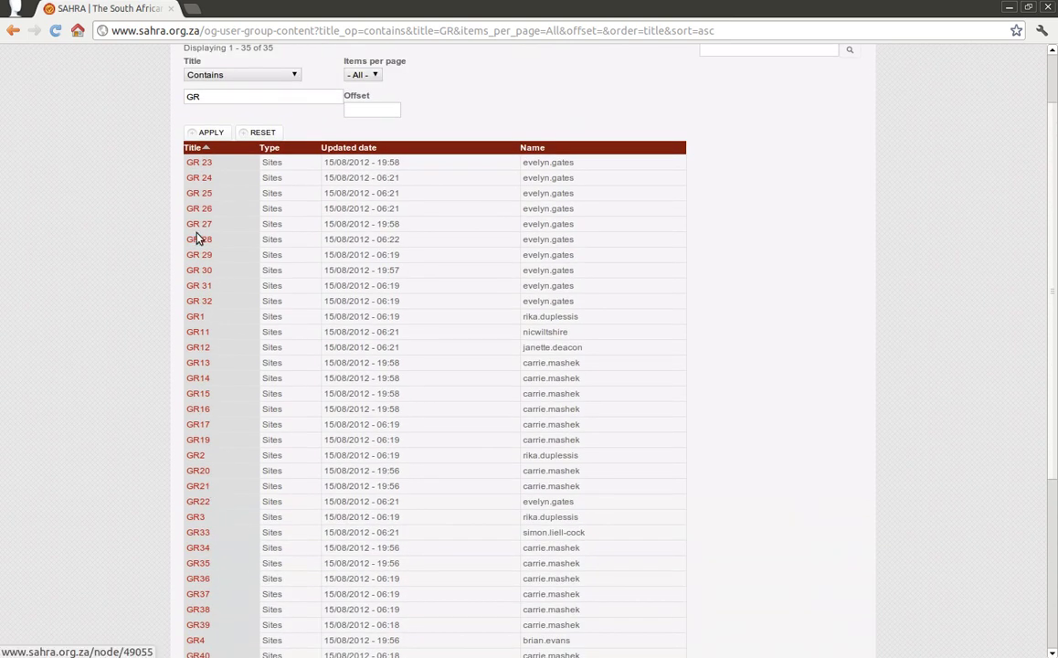
{"action": "scroll", "coordinate": [219, 512], "scroll_direction": "down", "scroll_amount": 3}
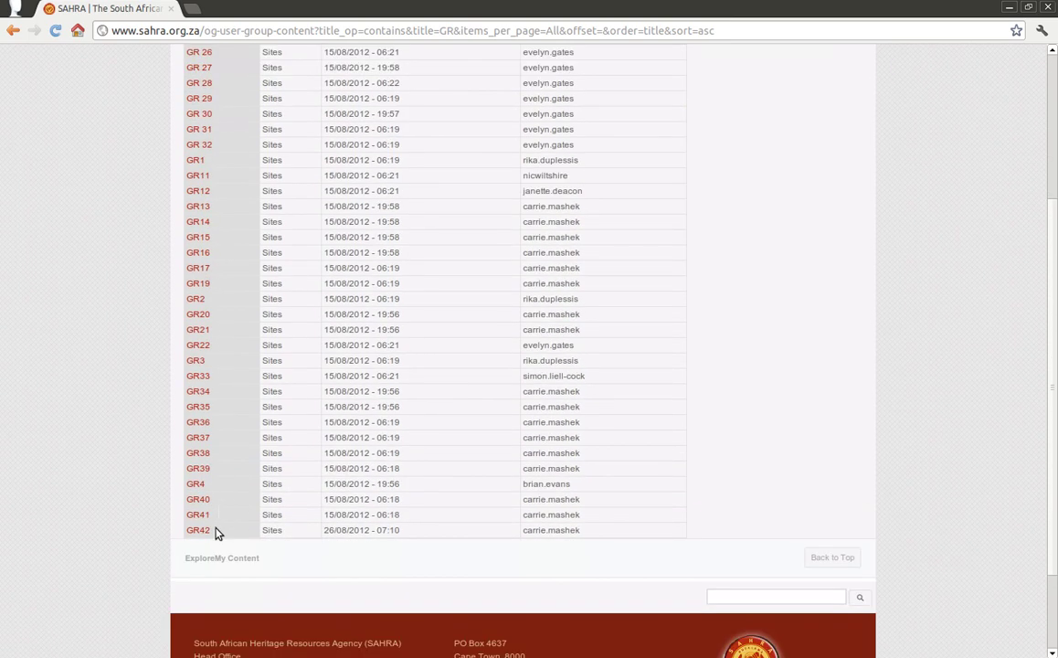
{"action": "scroll", "coordinate": [214, 534], "scroll_direction": "up", "scroll_amount": 5}
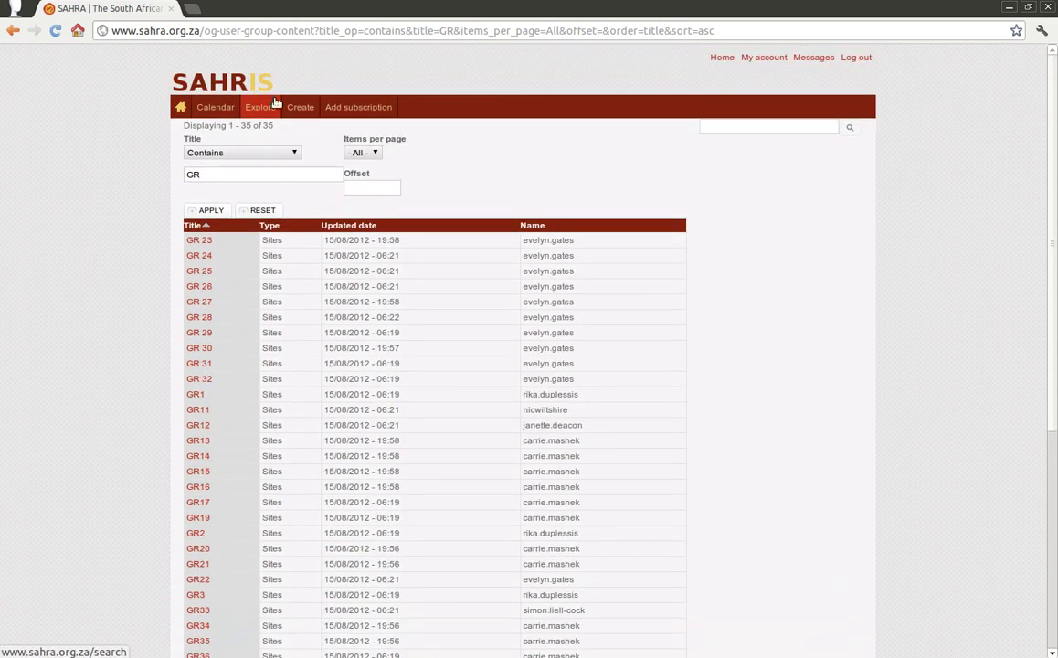
{"action": "mouse_move", "coordinate": [272, 110]}
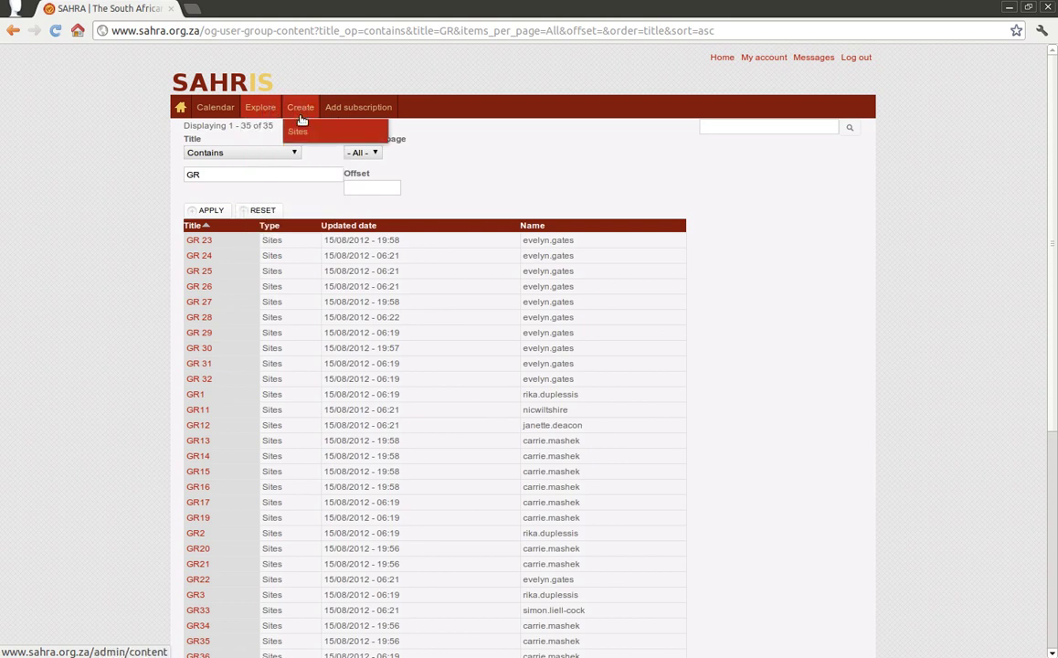
Step: Choose Create > Sites from the top menu to open the Create Sites form
{"action": "mouse_move", "coordinate": [299, 132]}
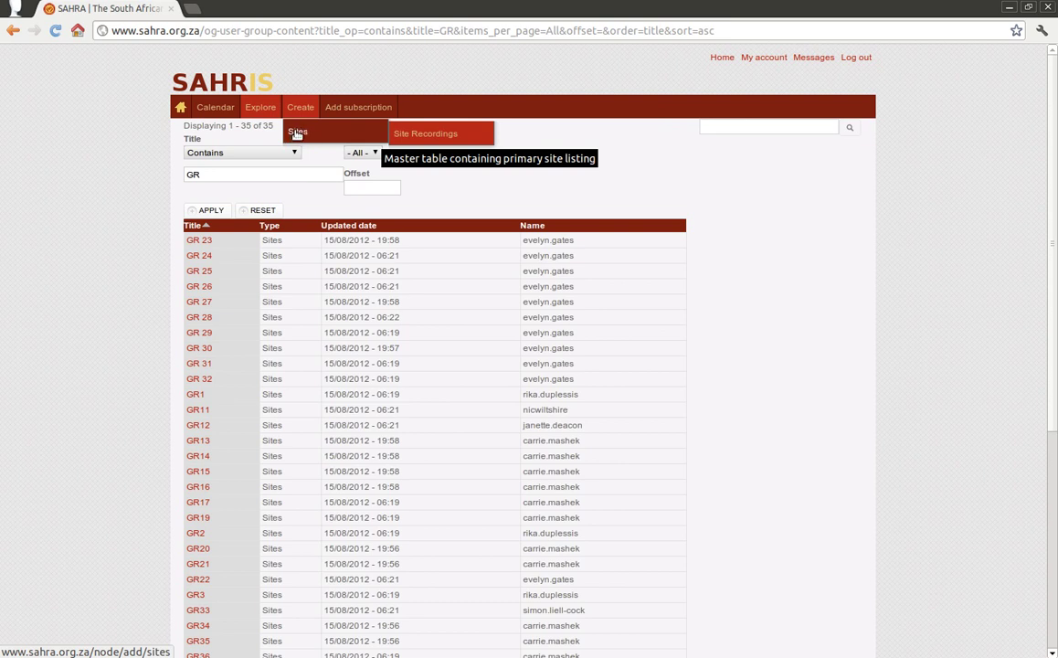
{"action": "left_click", "coordinate": [298, 134]}
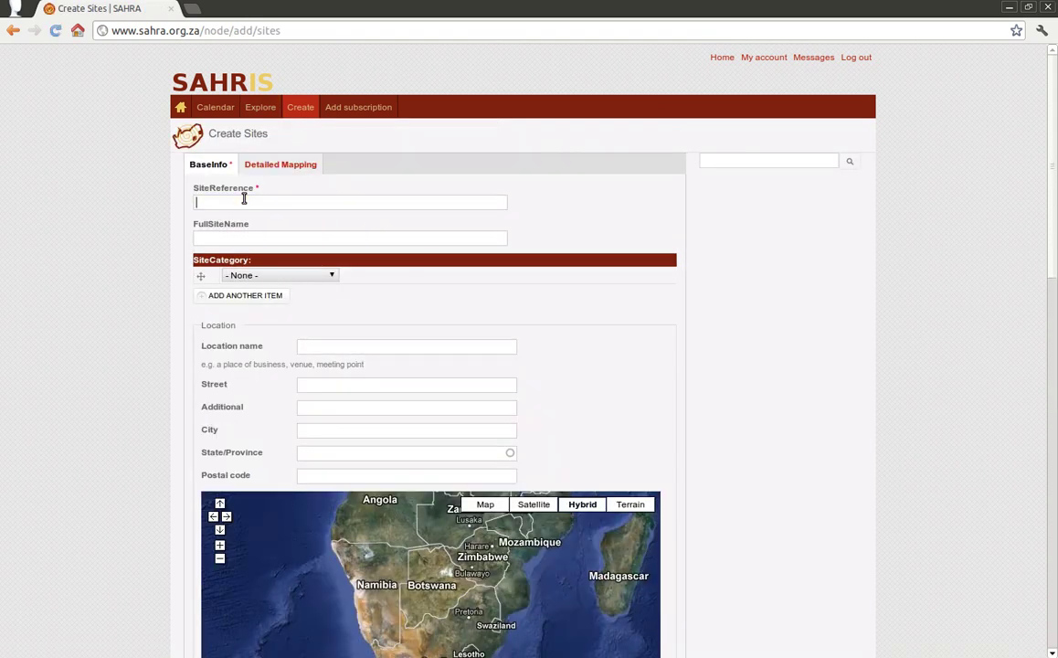
Step: Enter SiteReference GR43 and FullSiteName Grootrivier 43, dismissing the suggestion lists
{"action": "type", "text": "GR43"}
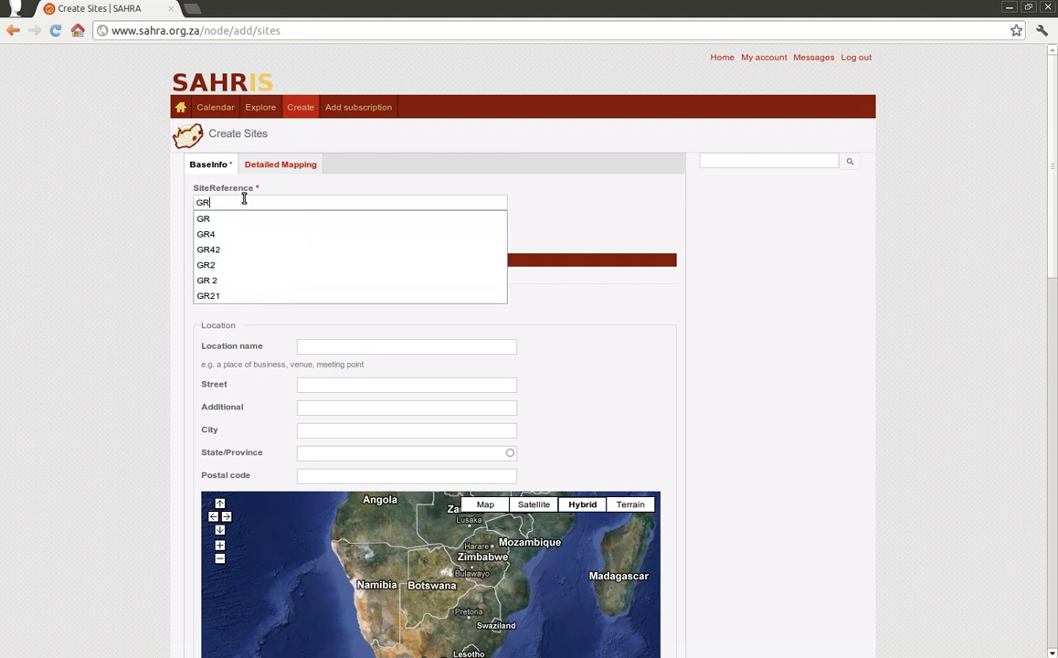
{"action": "left_click", "coordinate": [245, 240]}
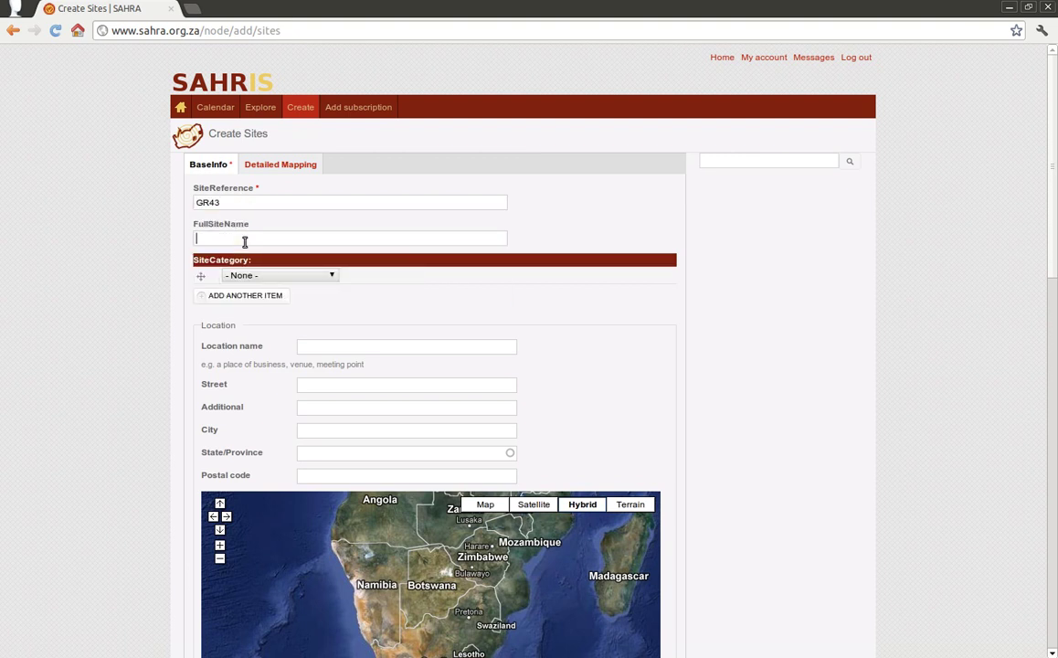
{"action": "type", "text": "Grootrivier 43"}
{"action": "left_click", "coordinate": [240, 202]}
Step: Pick -Rock Art in SiteCategory, then add rows for -Artefacts and -Deposit
{"action": "left_click", "coordinate": [284, 277]}
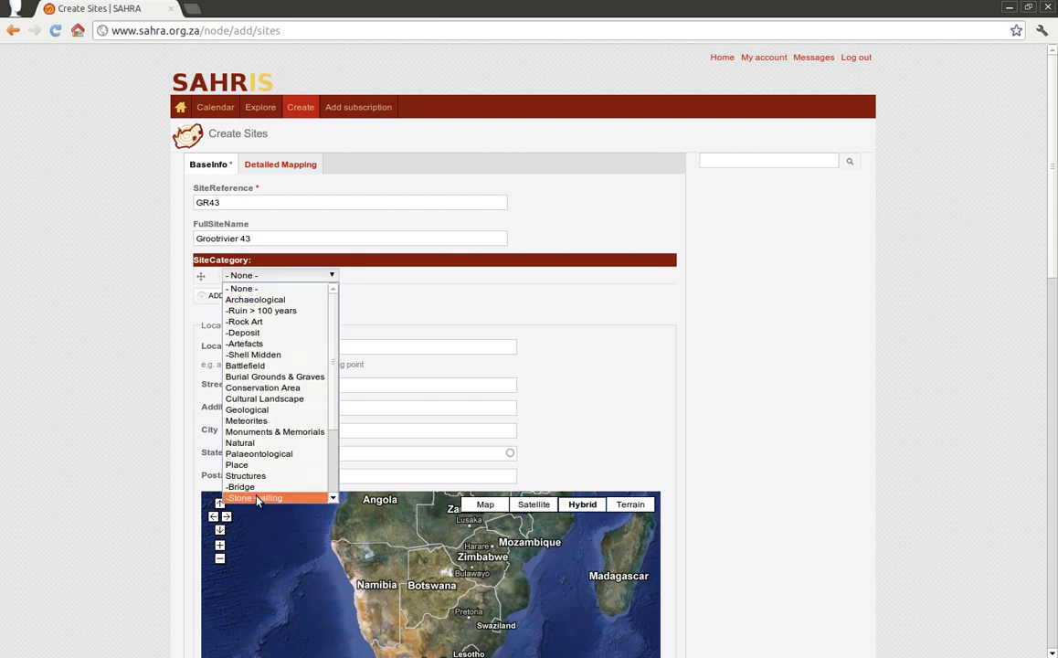
{"action": "left_click", "coordinate": [261, 322]}
{"action": "left_click", "coordinate": [256, 297]}
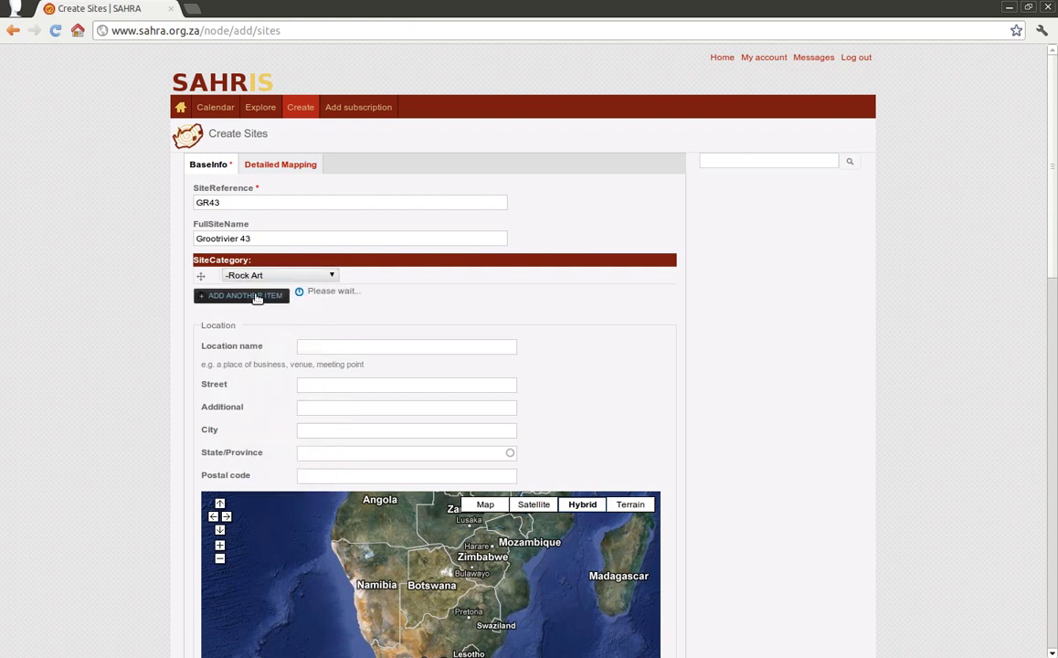
{"action": "left_click", "coordinate": [270, 291]}
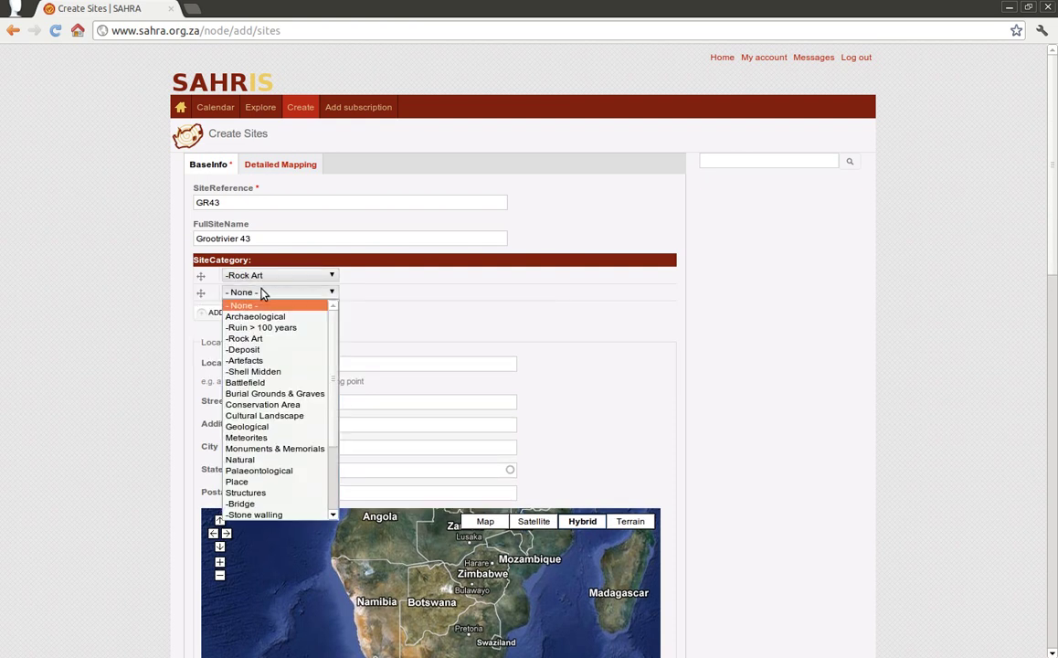
{"action": "left_click", "coordinate": [263, 362]}
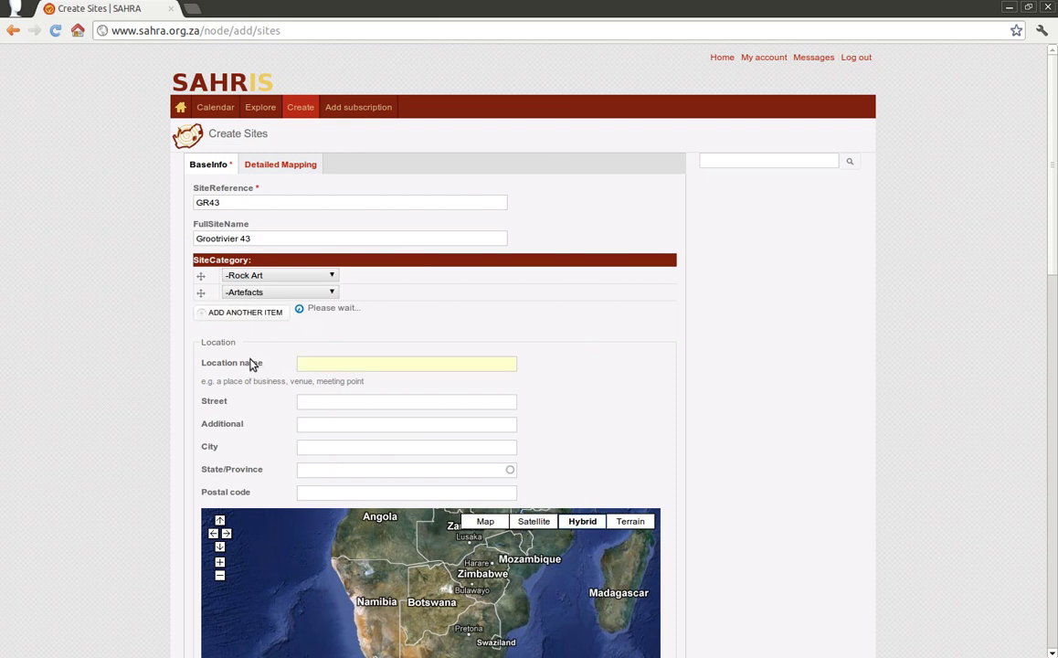
{"action": "left_click", "coordinate": [274, 308]}
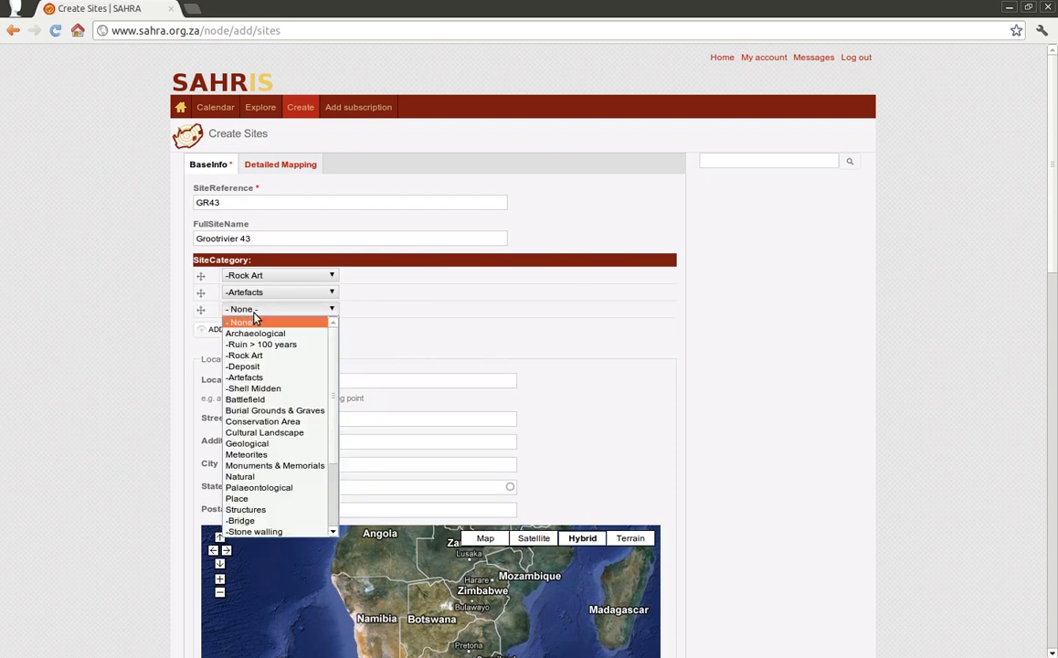
{"action": "left_click", "coordinate": [253, 366]}
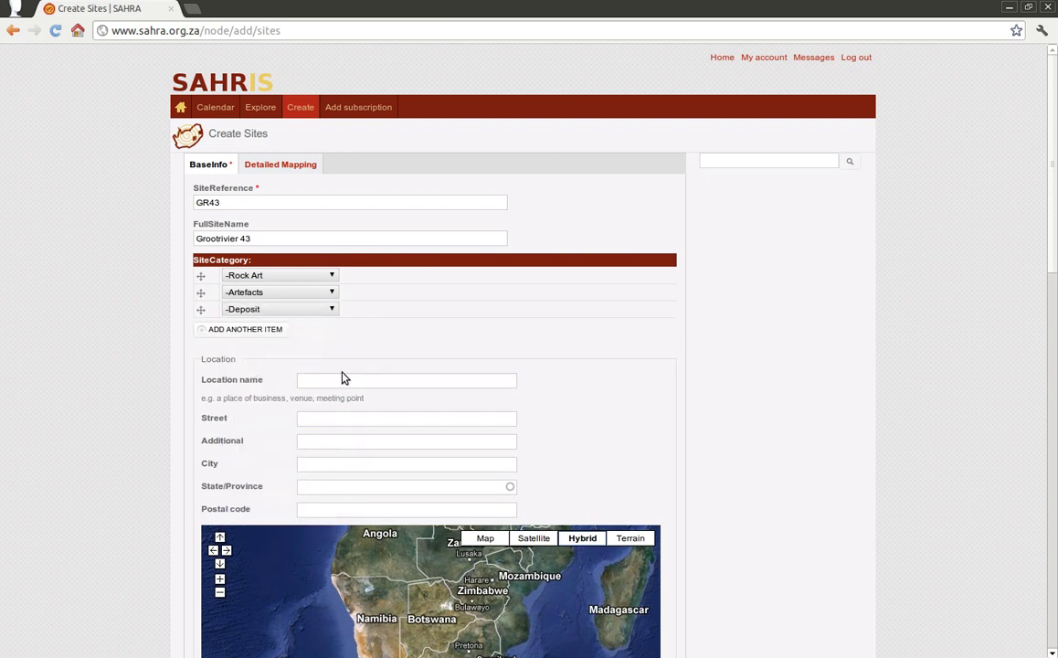
{"action": "scroll", "coordinate": [132, 379], "scroll_direction": "down", "scroll_amount": 3}
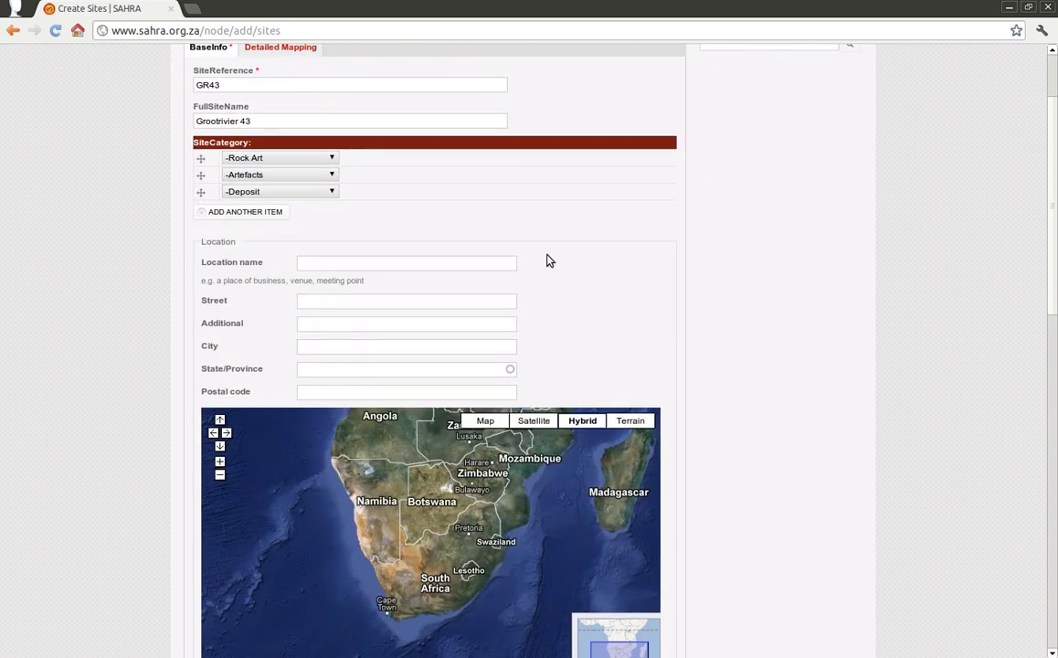
Step: Scroll down and pan the location map back to South Africa
{"action": "scroll", "coordinate": [665, 445], "scroll_direction": "down", "scroll_amount": 4}
{"action": "scroll", "coordinate": [680, 541], "scroll_direction": "down", "scroll_amount": 3}
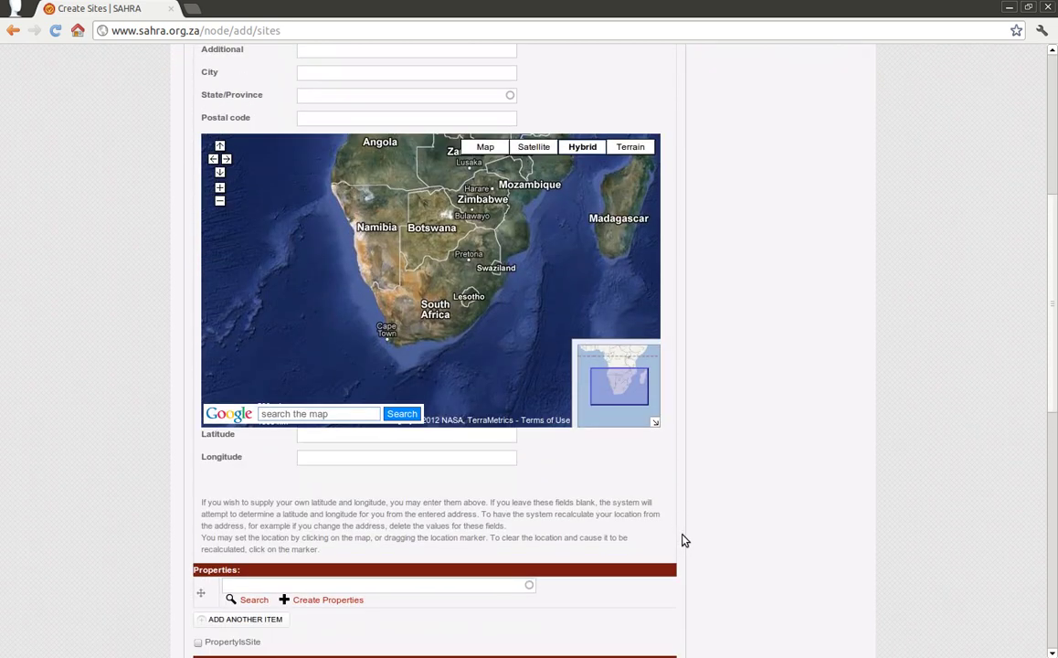
{"action": "left_click", "coordinate": [213, 158]}
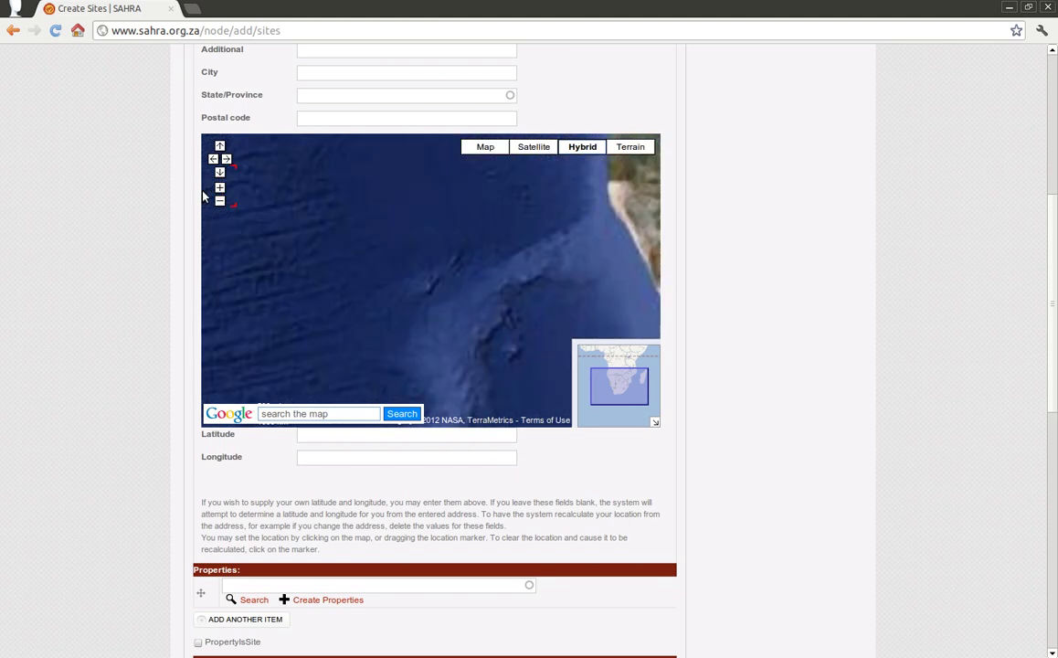
{"action": "scroll", "coordinate": [128, 212], "scroll_direction": "down", "scroll_amount": 2}
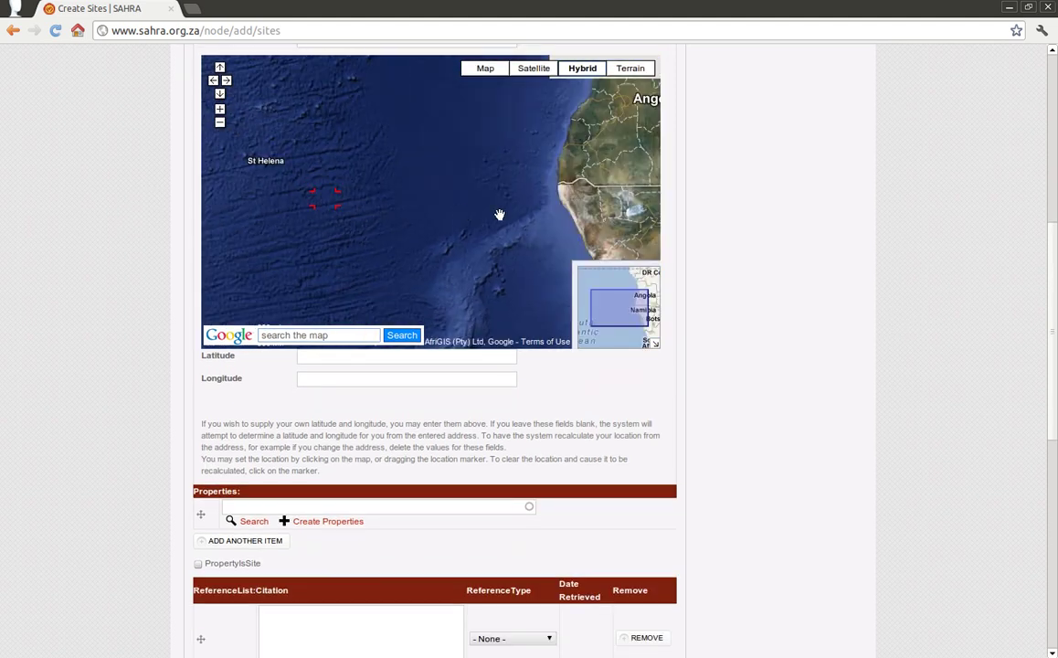
{"action": "left_click_drag", "start_coordinate": [521, 229], "coordinate": [449, 166]}
{"action": "mouse_move", "coordinate": [585, 340]}
{"action": "left_mouse_down"}
{"action": "mouse_move", "coordinate": [468, 300]}
{"action": "mouse_move", "coordinate": [354, 170]}
{"action": "mouse_move", "coordinate": [351, 204]}
{"action": "left_mouse_up"}
{"action": "scroll", "coordinate": [776, 283], "scroll_direction": "up", "scroll_amount": 5}
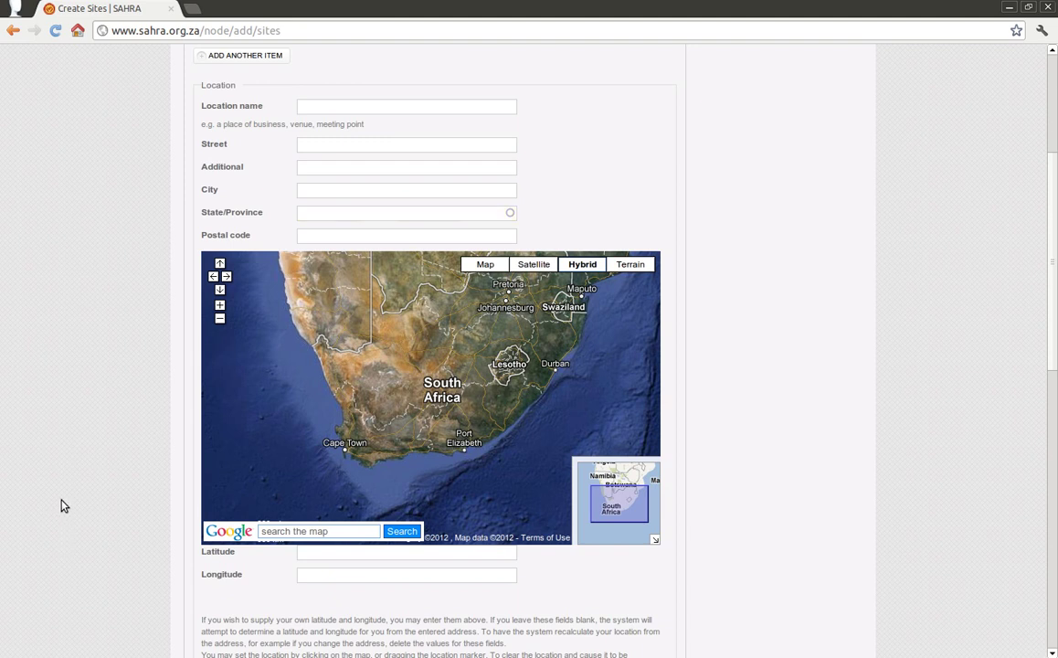
{"action": "scroll", "coordinate": [72, 493], "scroll_direction": "down", "scroll_amount": 2}
{"action": "scroll", "coordinate": [80, 475], "scroll_direction": "up", "scroll_amount": 2}
Step: Accept Western Cape from the State/Province autocomplete
{"action": "key", "text": "Down"}
{"action": "key", "text": "Return"}
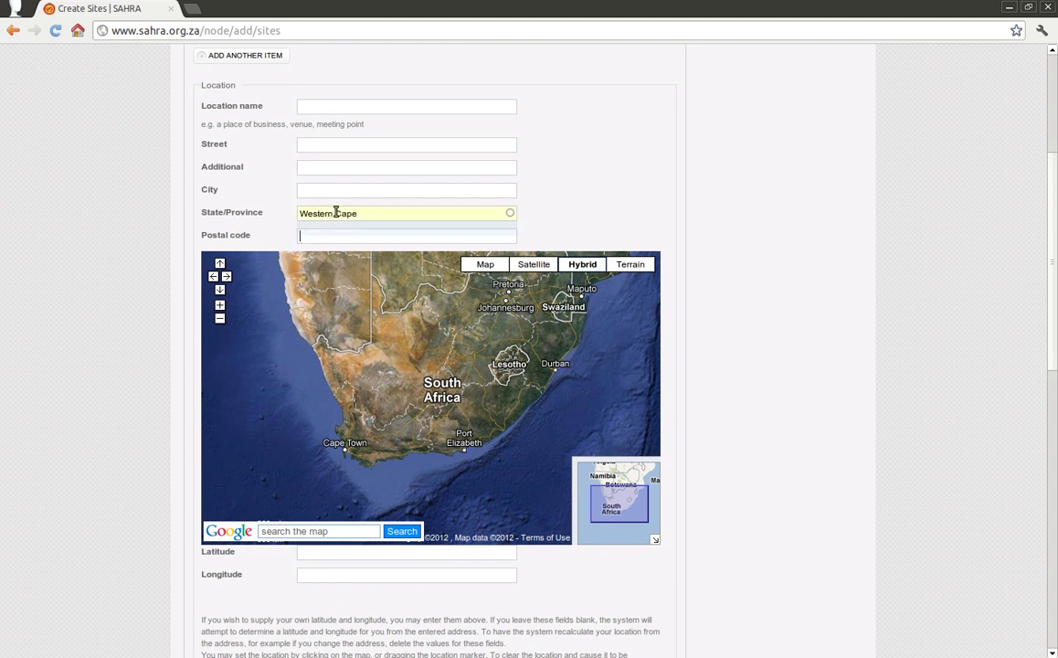
{"action": "left_click", "coordinate": [313, 551]}
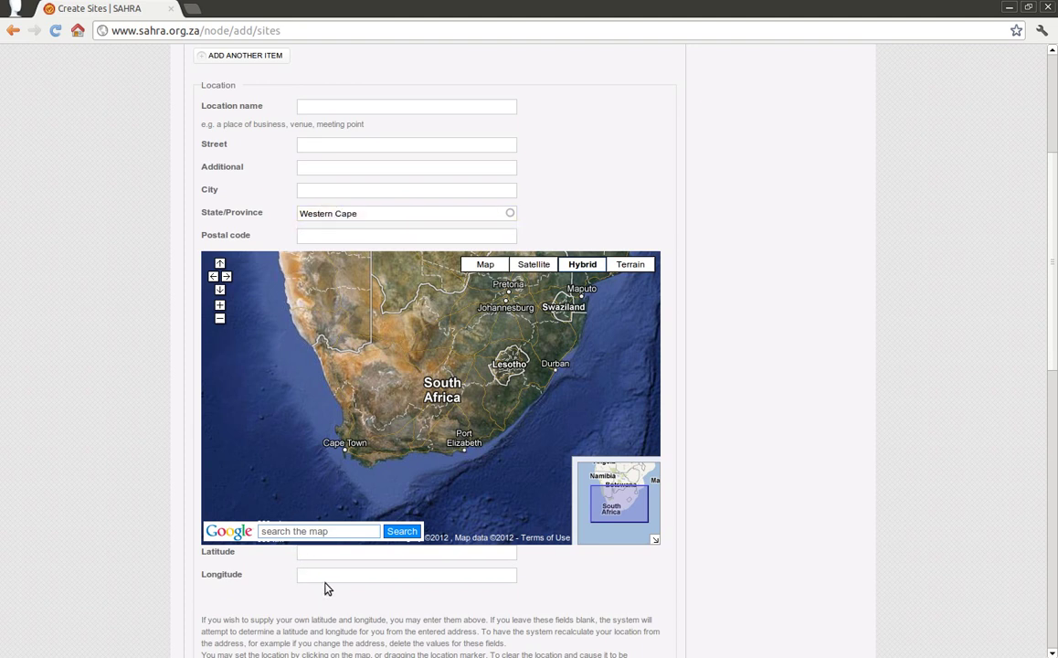
{"action": "scroll", "coordinate": [324, 590], "scroll_direction": "down", "scroll_amount": 1}
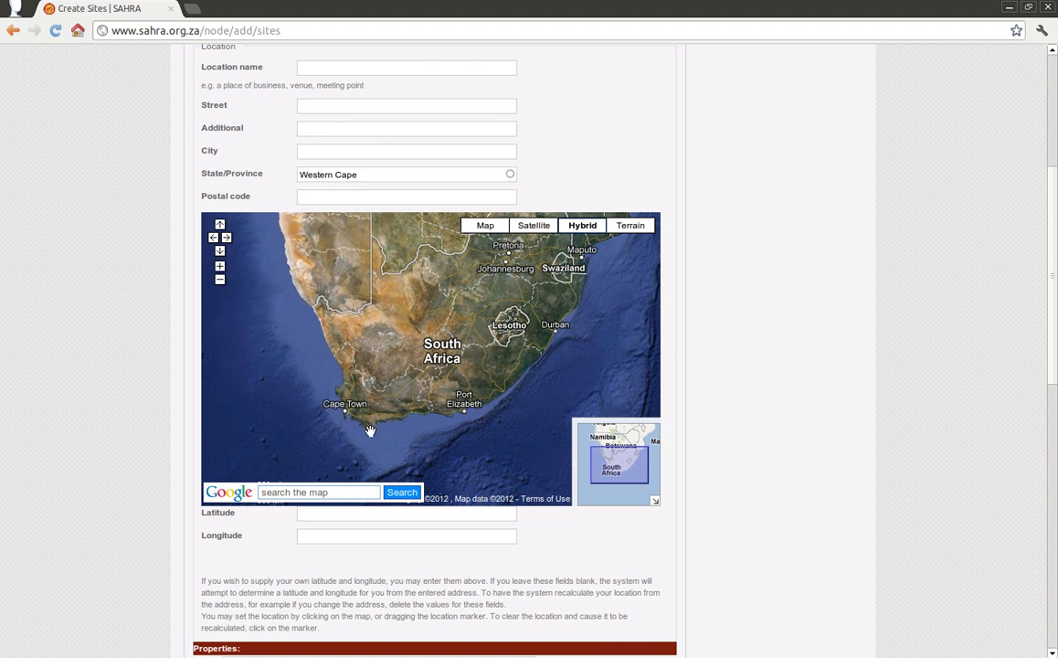
Step: Zoom the map to the Cape Peninsula tip and drop the marker at -34.35066428243385, 18.48398208618164
{"action": "left_click", "coordinate": [220, 267]}
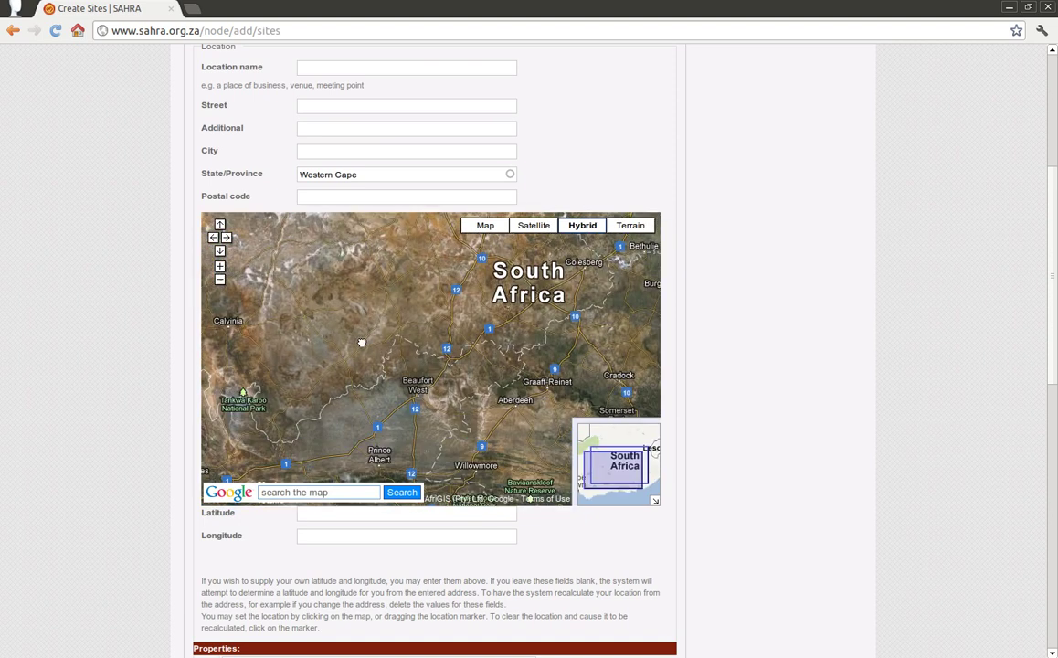
{"action": "double_click", "coordinate": [362, 377]}
{"action": "left_click_drag", "start_coordinate": [362, 377], "coordinate": [384, 334]}
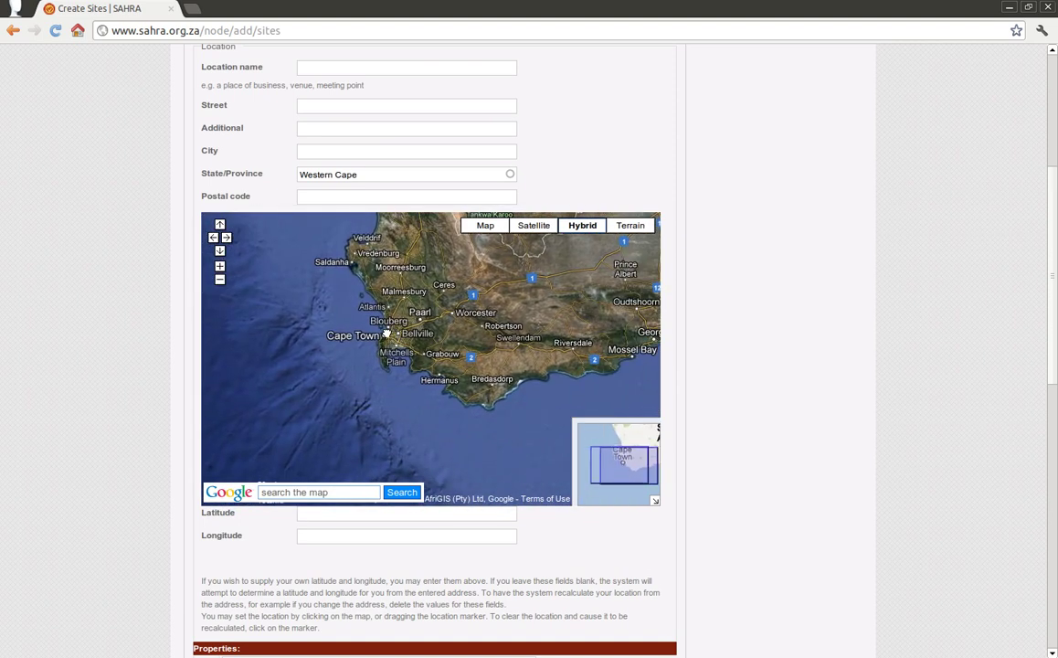
{"action": "left_click", "coordinate": [219, 252]}
{"action": "double_click", "coordinate": [318, 301]}
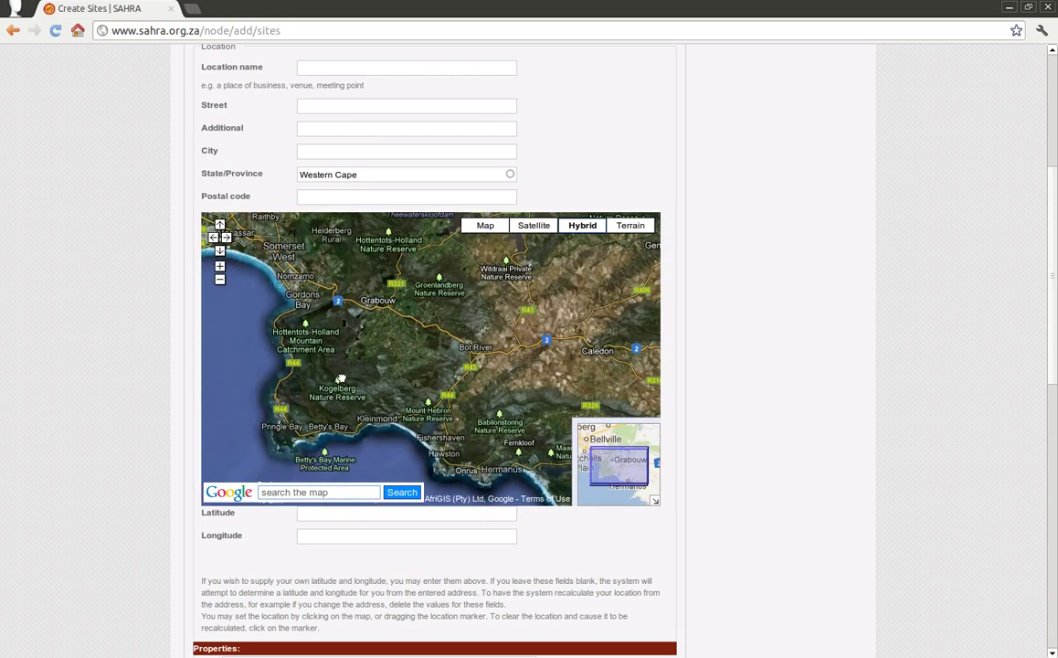
{"action": "left_click_drag", "start_coordinate": [318, 302], "coordinate": [381, 311]}
{"action": "left_click", "coordinate": [219, 266]}
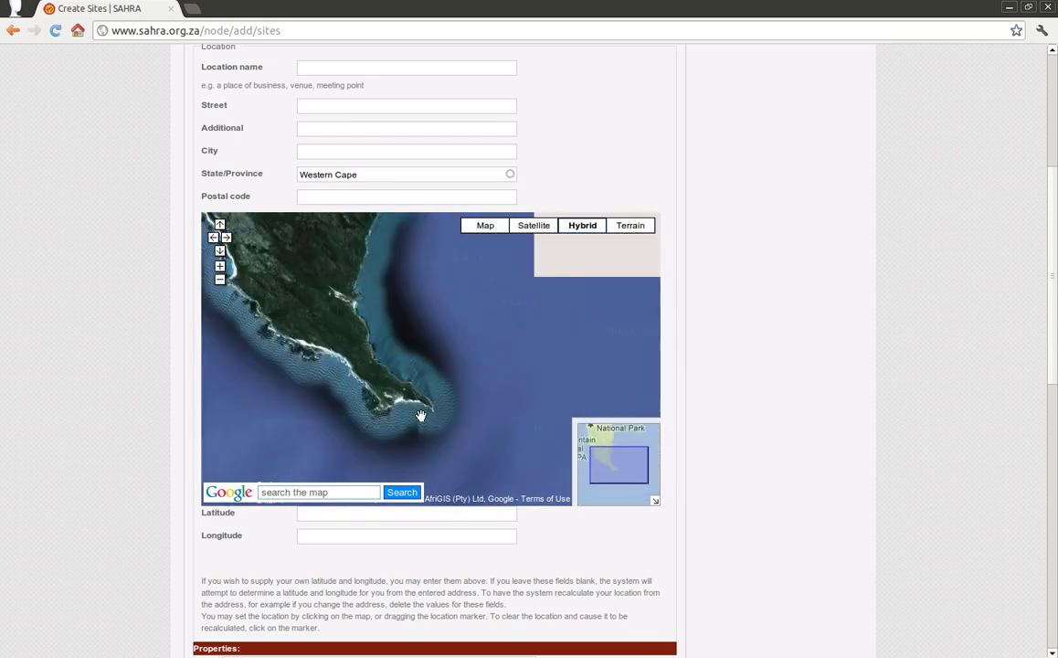
{"action": "left_click", "coordinate": [219, 266]}
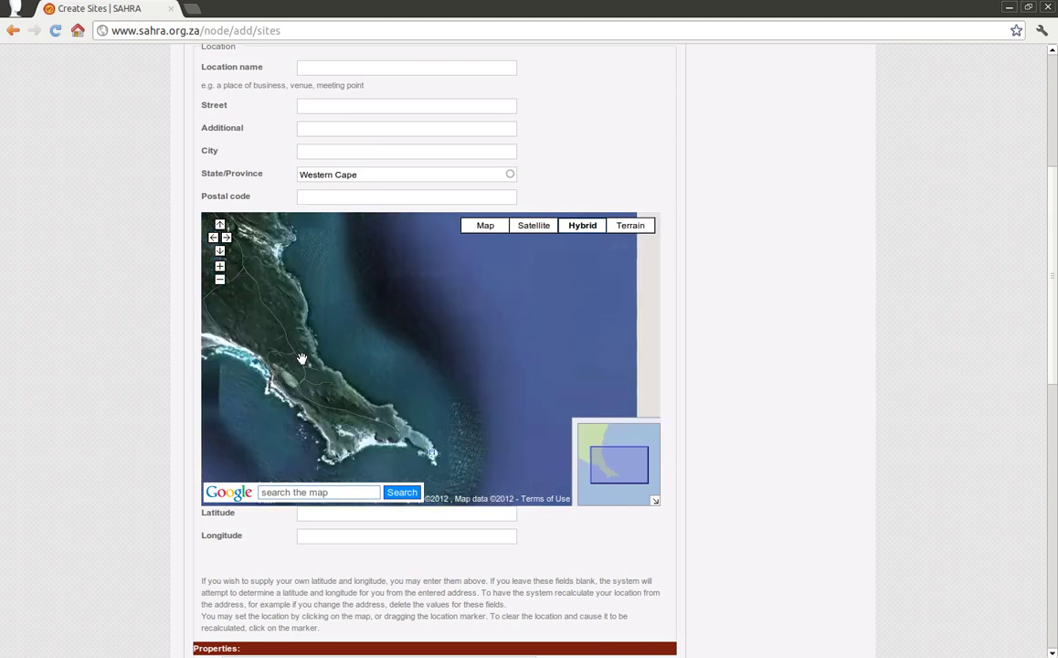
{"action": "left_click", "coordinate": [219, 266]}
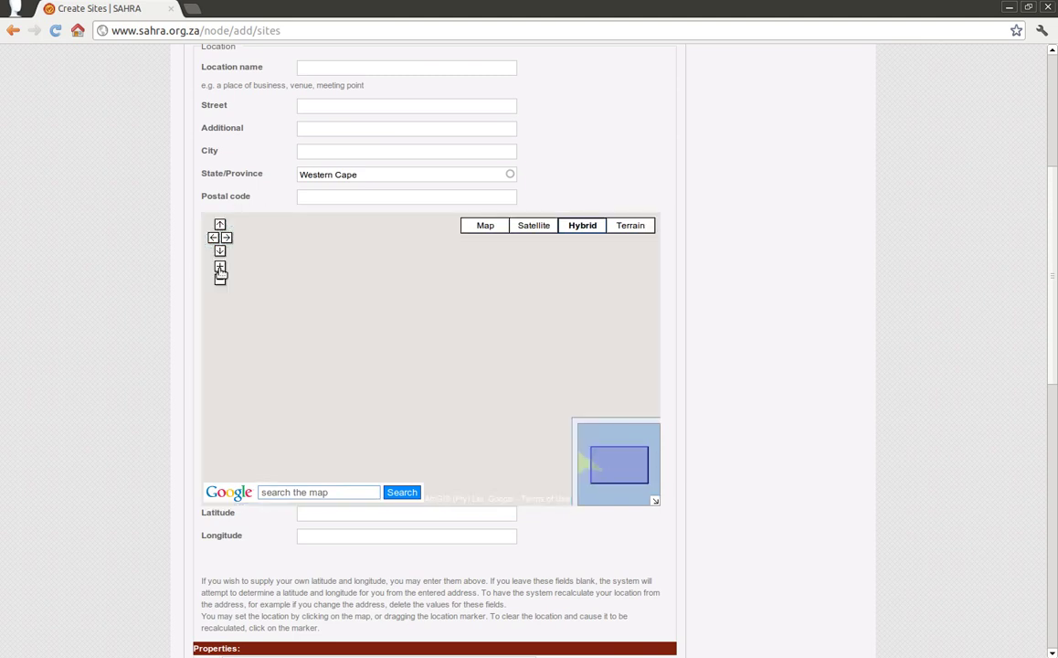
{"action": "double_click", "coordinate": [248, 368]}
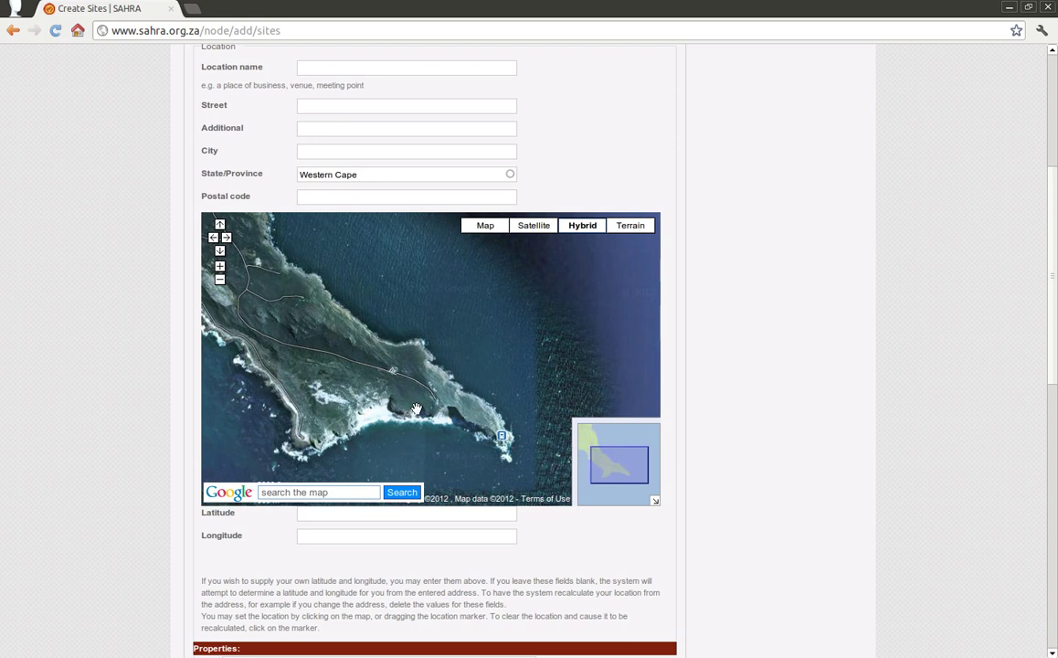
{"action": "left_click", "coordinate": [390, 372]}
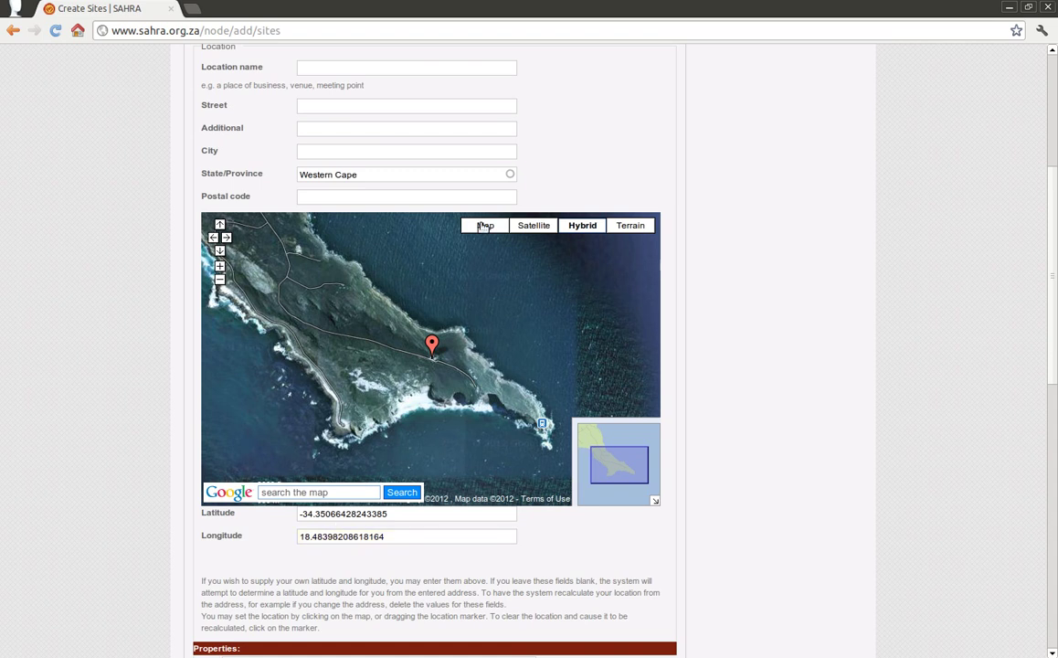
Step: Cycle the map through Satellite, Map and Hybrid, ending on Terrain view
{"action": "left_click", "coordinate": [530, 226]}
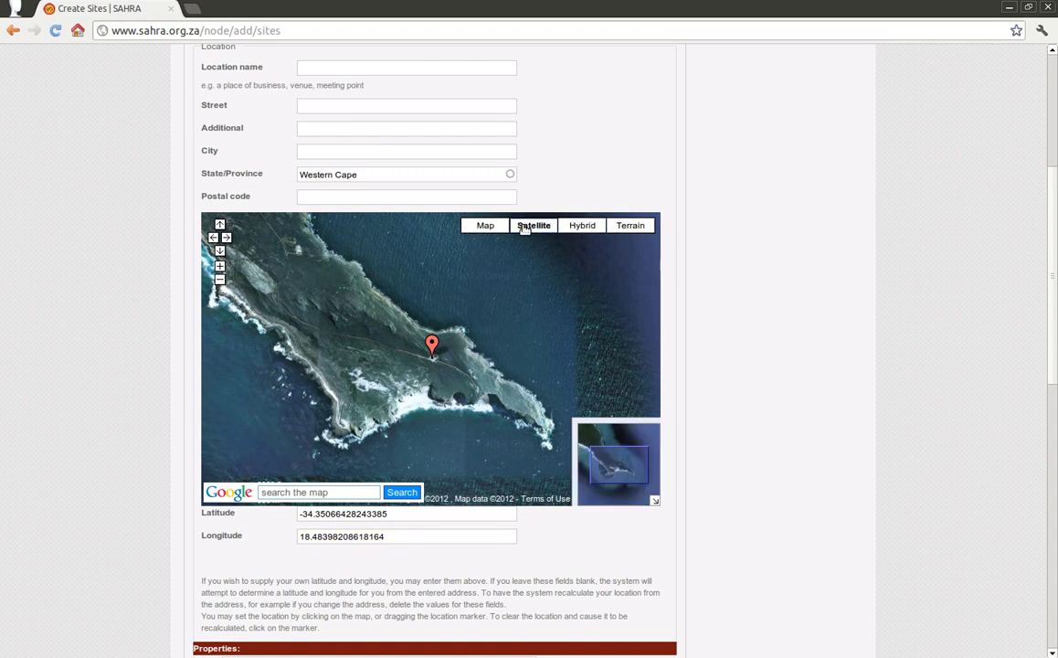
{"action": "left_click", "coordinate": [484, 226]}
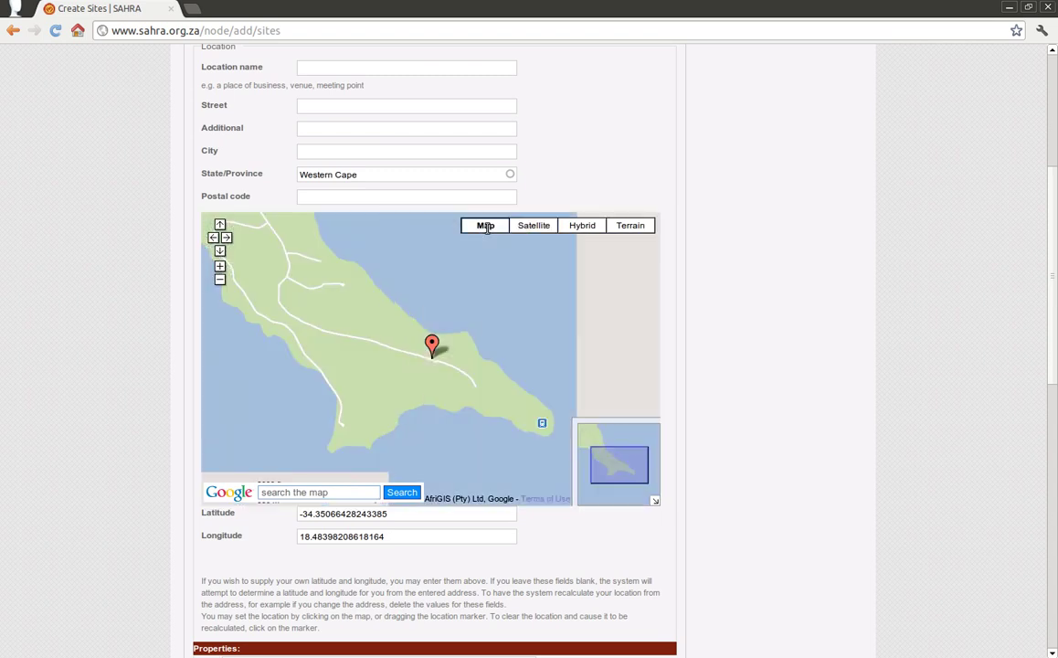
{"action": "left_click", "coordinate": [585, 226]}
{"action": "left_click", "coordinate": [627, 228]}
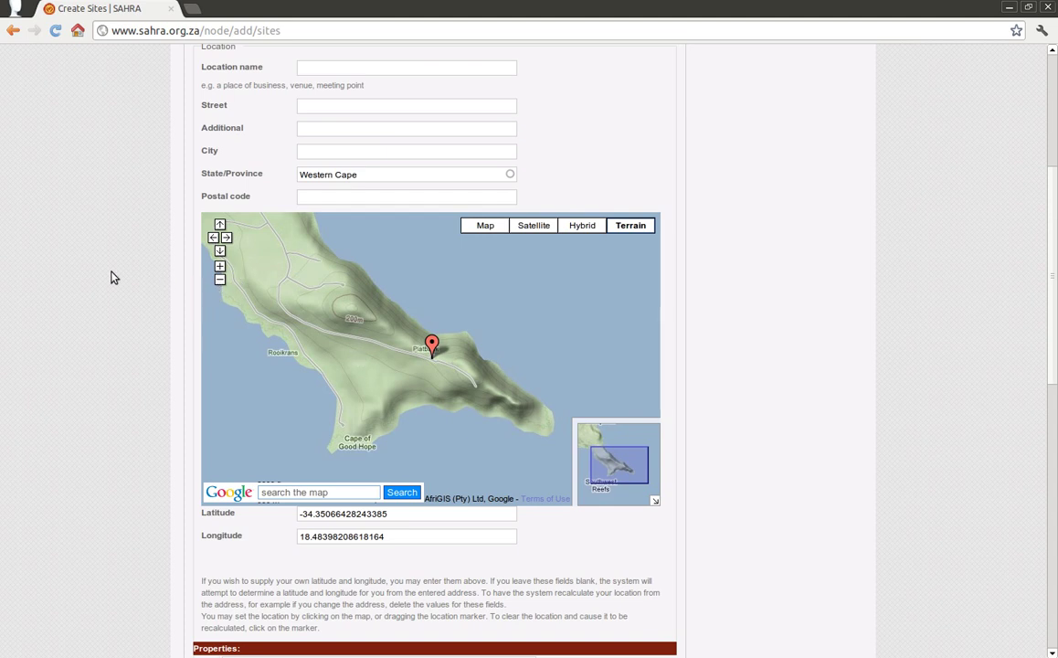
Step: Zoom the map out one level and start an address search on the map
{"action": "scroll", "coordinate": [97, 282], "scroll_direction": "down", "scroll_amount": 4}
{"action": "scroll", "coordinate": [104, 275], "scroll_direction": "up", "scroll_amount": 5}
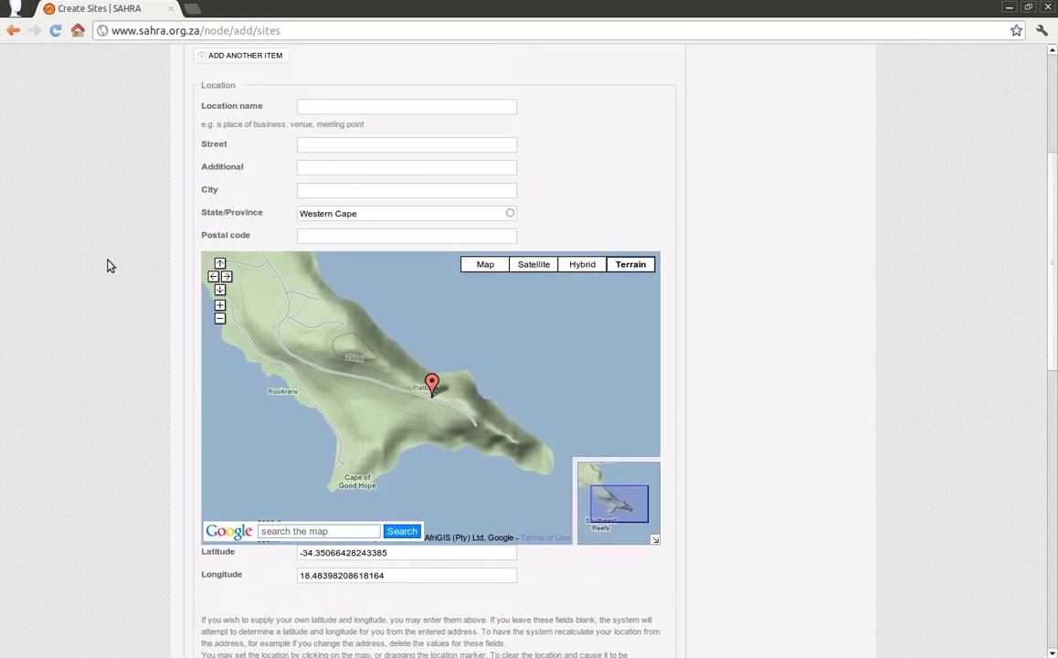
{"action": "left_click", "coordinate": [219, 318]}
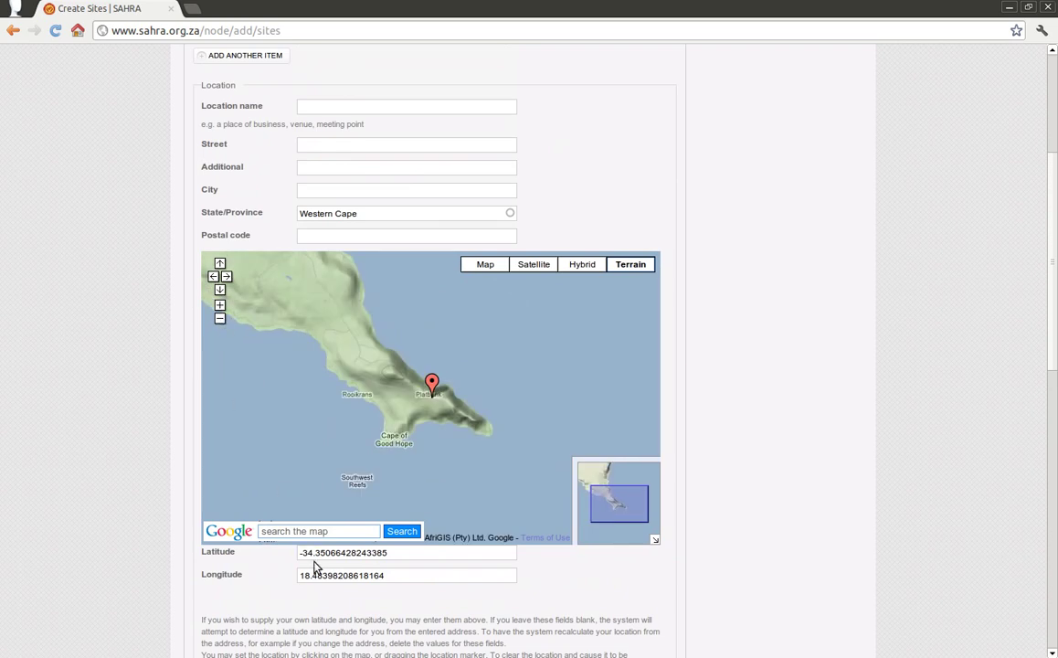
{"action": "left_click", "coordinate": [313, 532]}
{"action": "type", "text": "ory, Cape Town"}
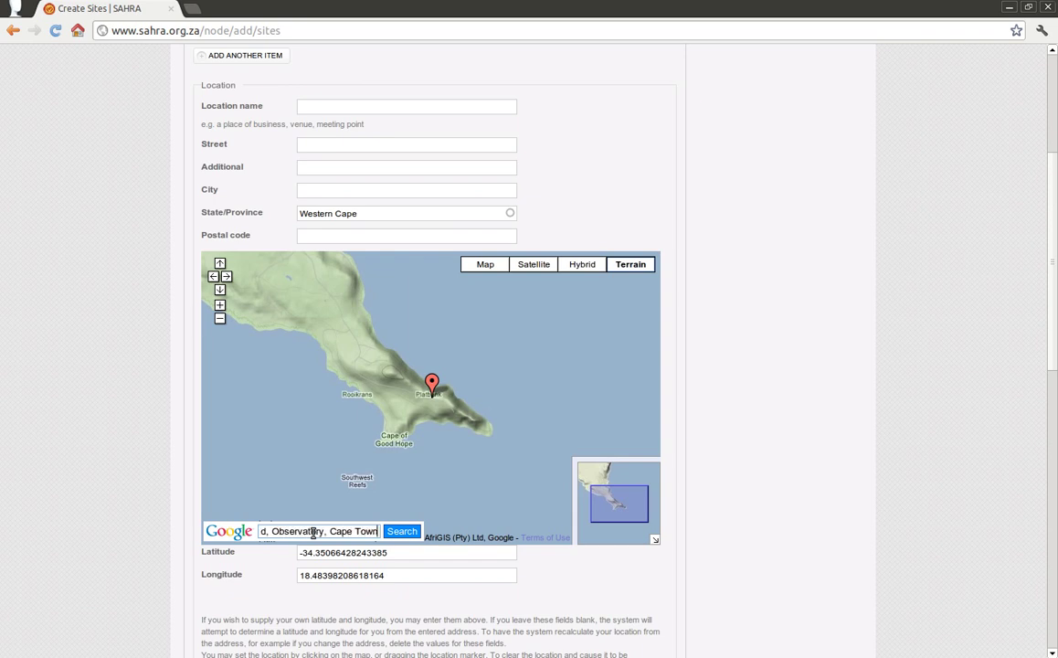
{"action": "key", "text": "Return"}
{"action": "scroll", "coordinate": [141, 457], "scroll_direction": "down", "scroll_amount": 3}
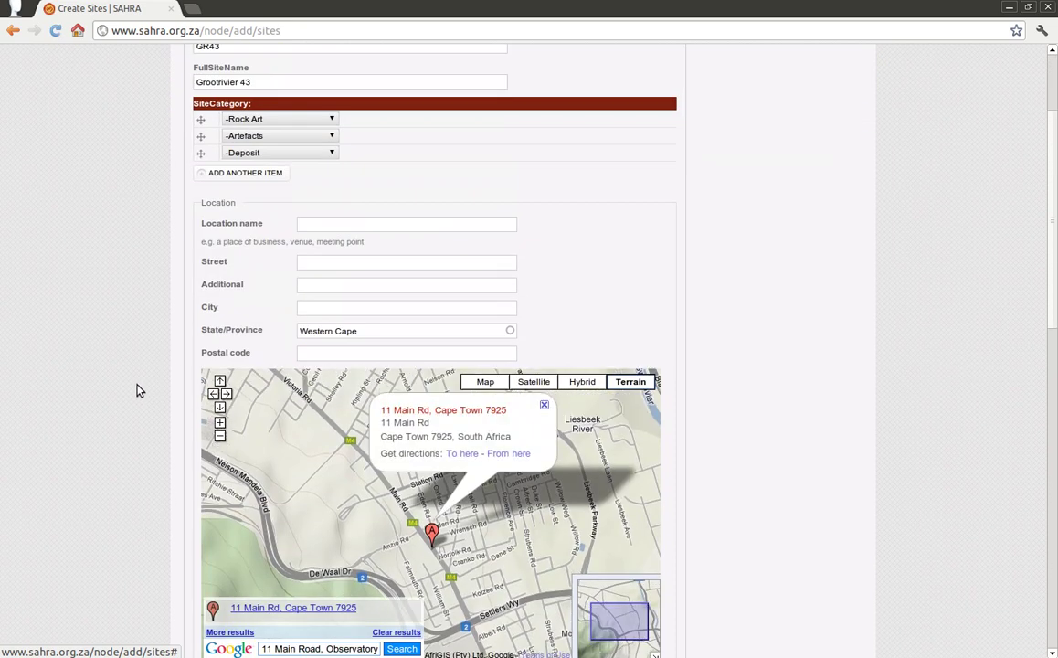
{"action": "scroll", "coordinate": [139, 393], "scroll_direction": "down", "scroll_amount": 1}
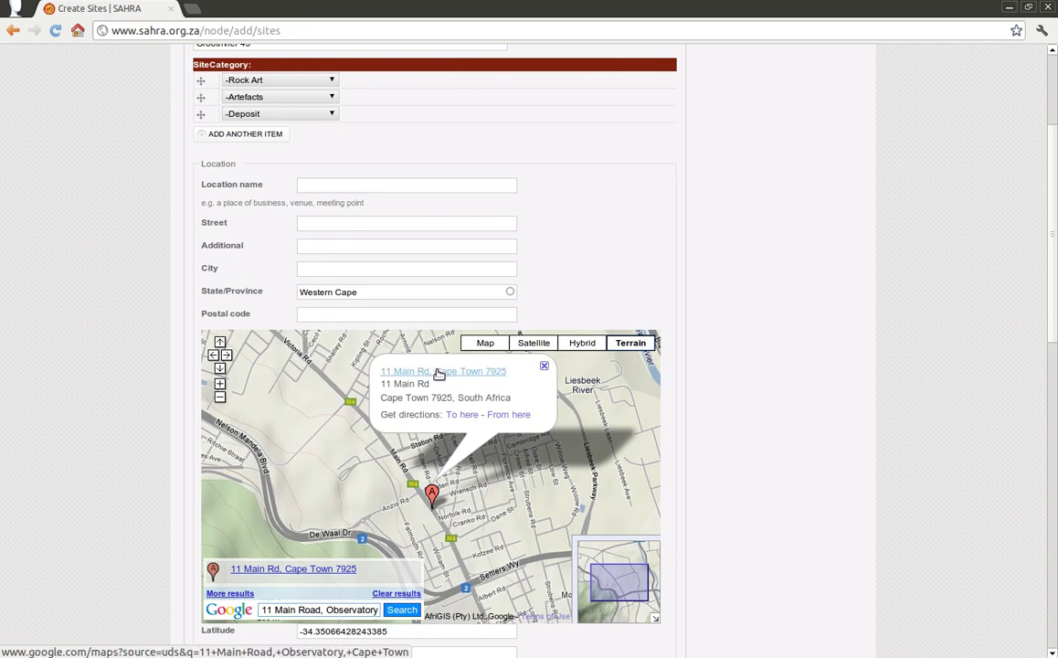
{"action": "scroll", "coordinate": [87, 489], "scroll_direction": "down", "scroll_amount": 3}
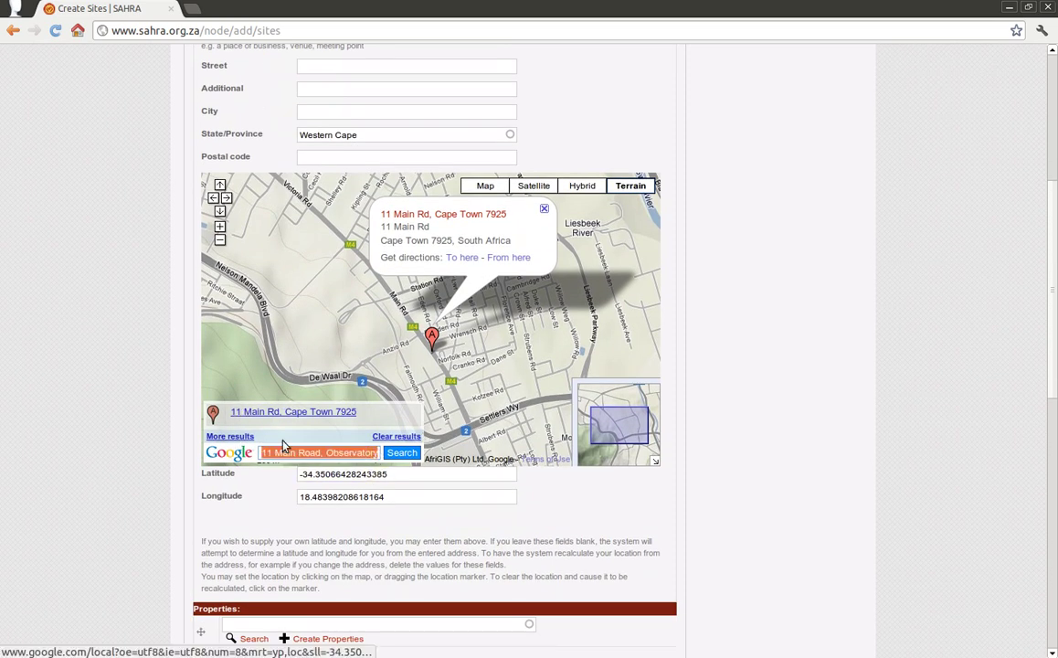
Step: Clear the search results and zoom back in on the site marker near Cape Point
{"action": "left_click", "coordinate": [384, 435]}
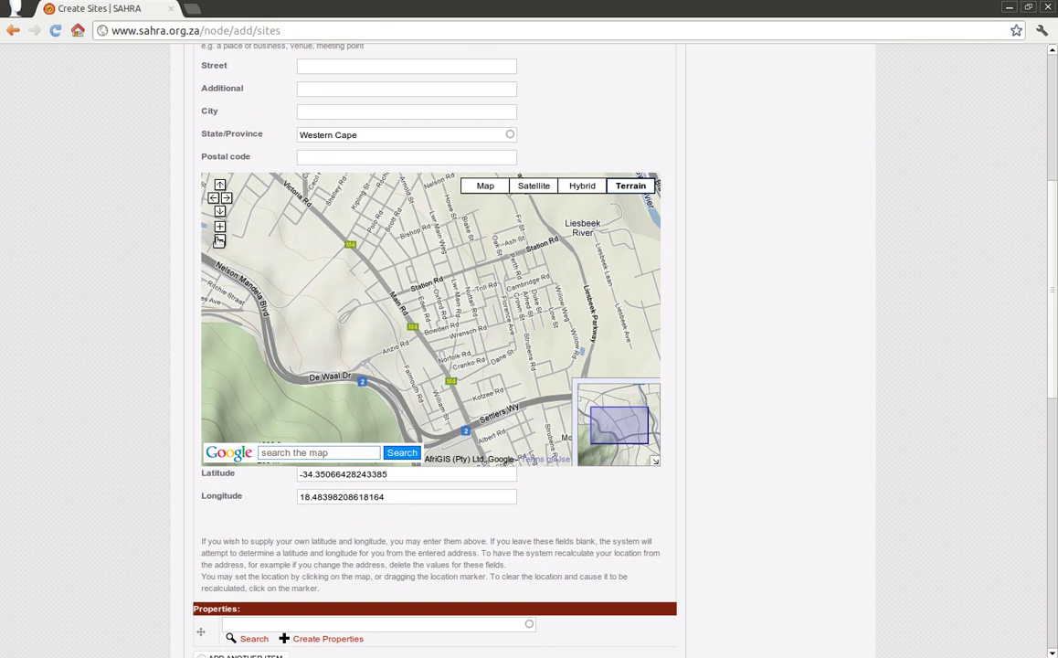
{"action": "left_click", "coordinate": [220, 240]}
{"action": "left_click", "coordinate": [219, 240]}
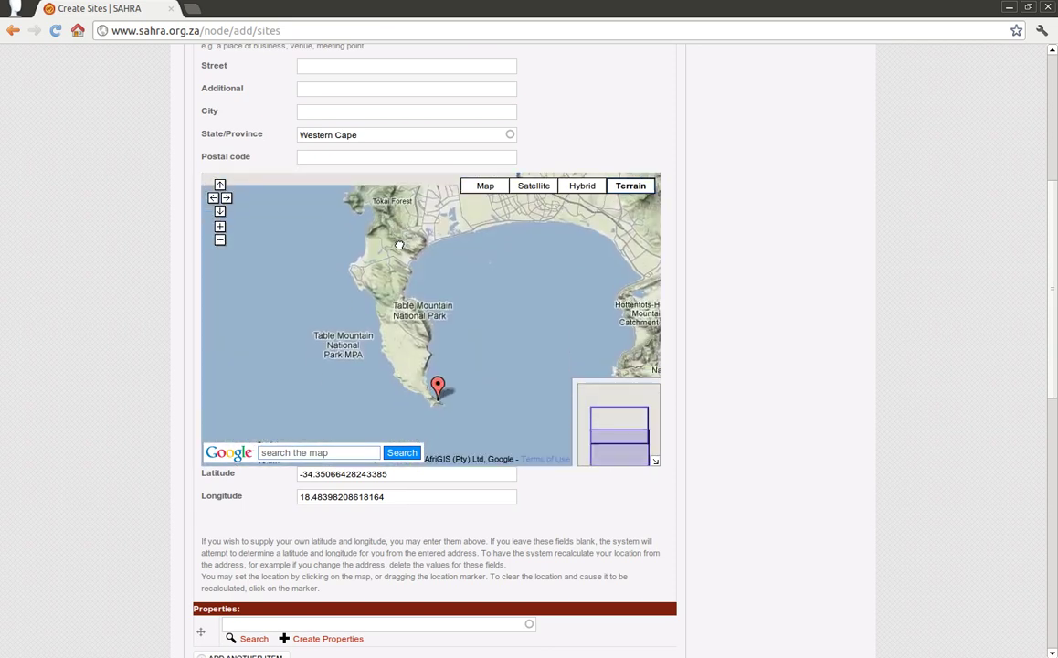
{"action": "double_click", "coordinate": [441, 411]}
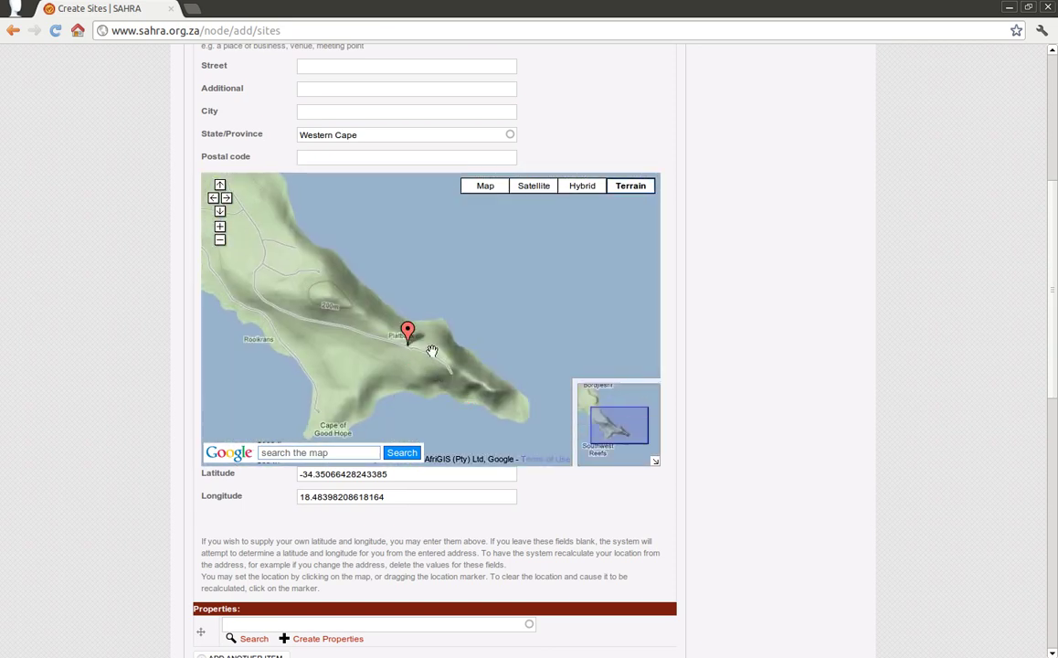
{"action": "double_click", "coordinate": [424, 354]}
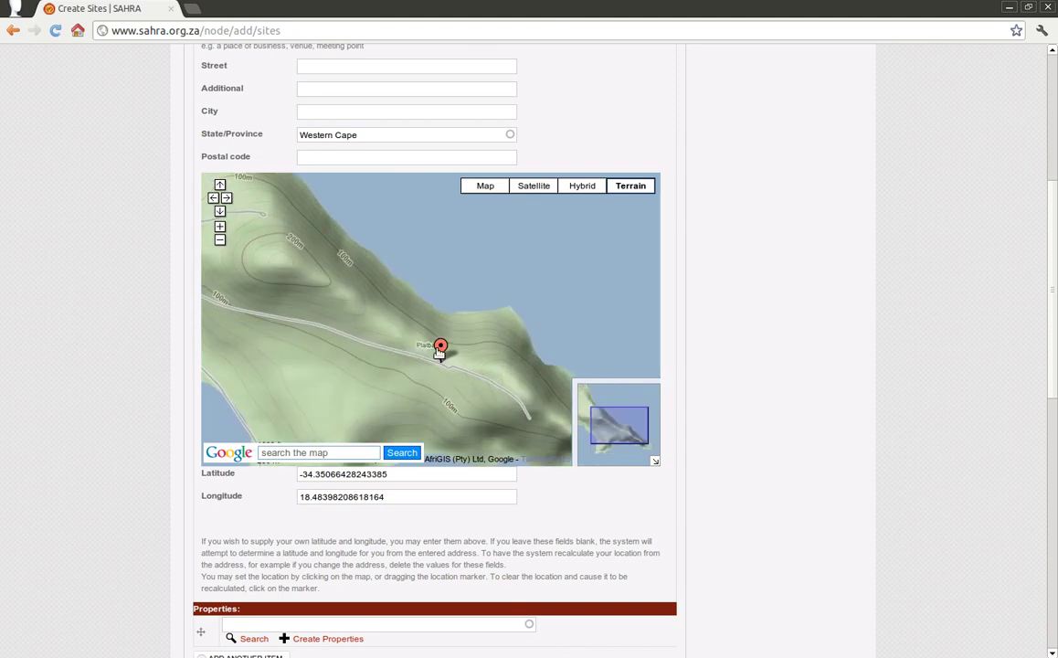
{"action": "scroll", "coordinate": [102, 517], "scroll_direction": "down", "scroll_amount": 8}
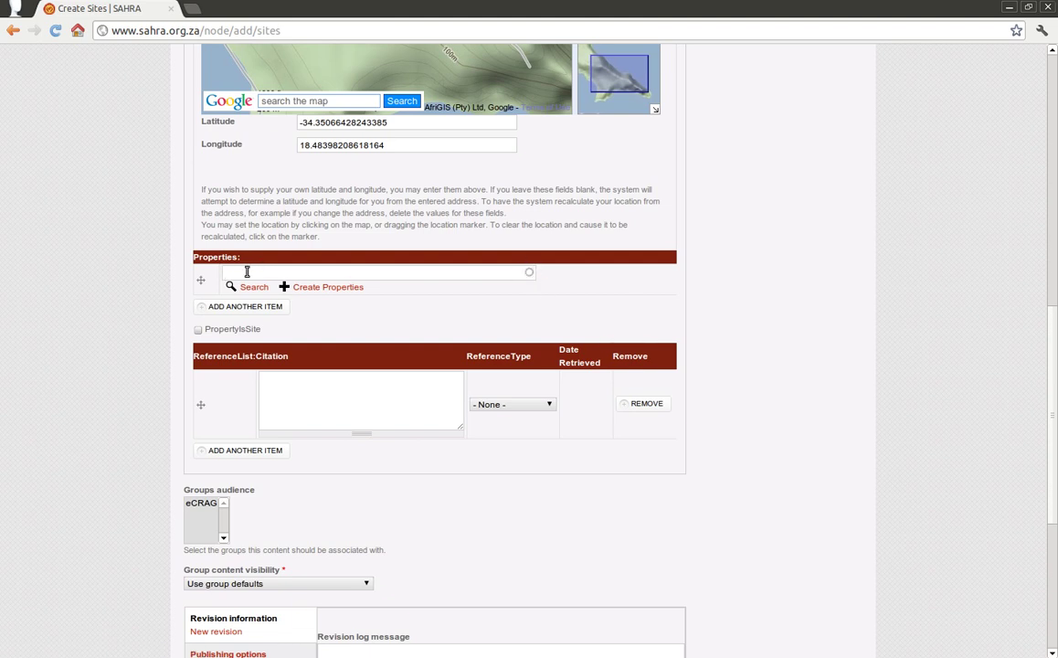
{"action": "key", "text": "BackSpace"}
{"action": "key", "text": "BackSpace"}
{"action": "key", "text": "BackSpace"}
{"action": "key", "text": "Down"}
{"action": "key", "text": "Down"}
{"action": "key", "text": "Down"}
{"action": "key", "text": "Down"}
{"action": "key", "text": "Down"}
{"action": "key", "text": "Down"}
{"action": "key", "text": "Down"}
{"action": "key", "text": "Down"}
{"action": "key", "text": "Down"}
{"action": "key", "text": "Down"}
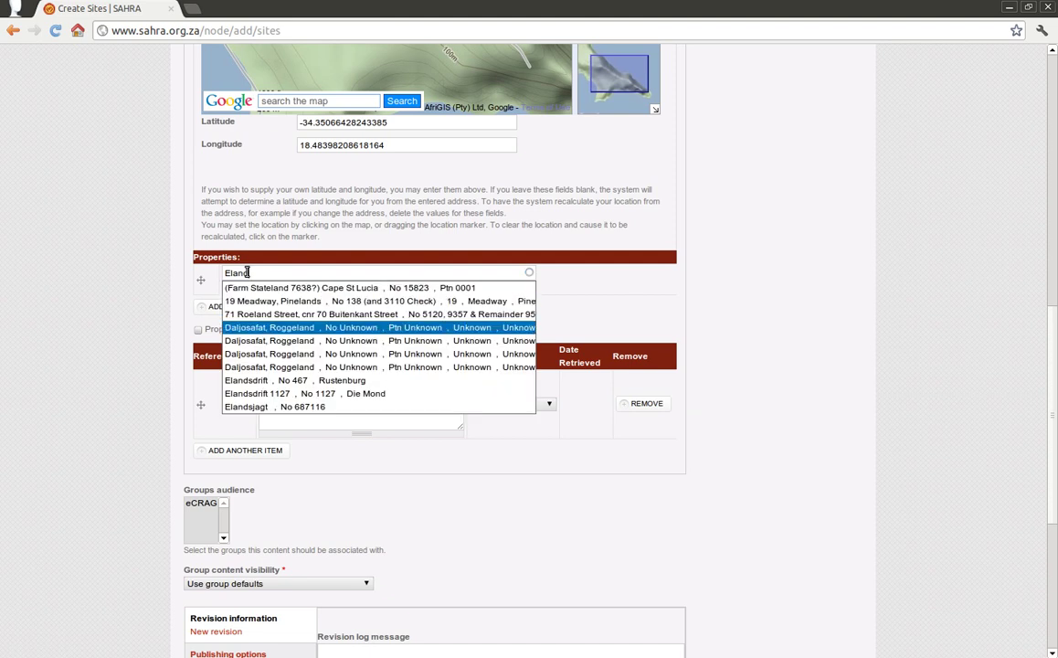
{"action": "key", "text": "Up"}
{"action": "key", "text": "Up"}
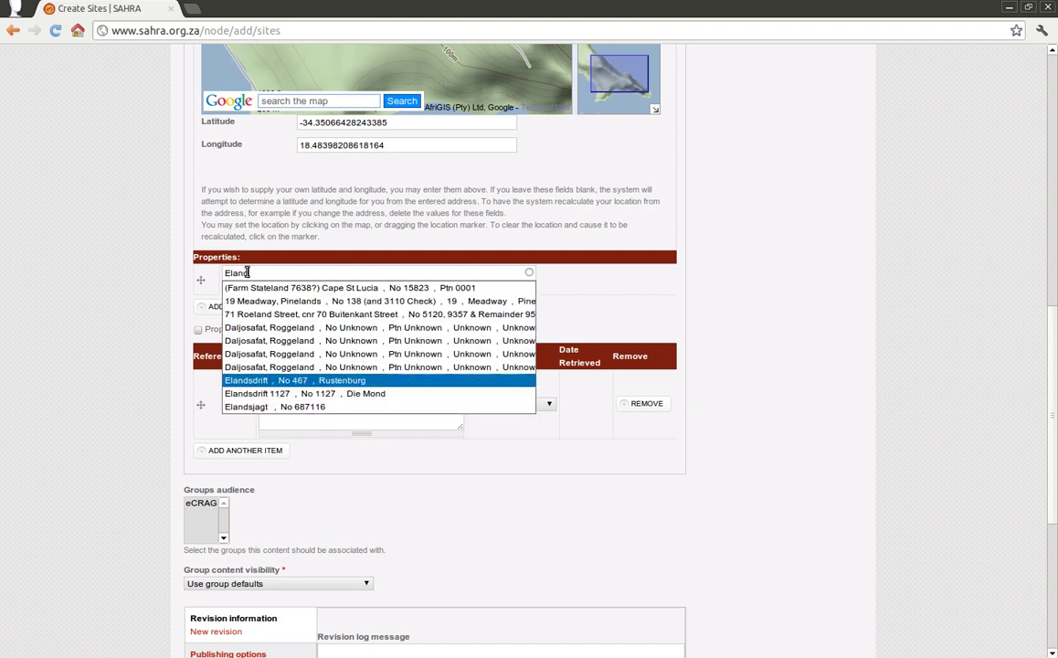
{"action": "key", "text": "Down"}
{"action": "key", "text": "Down"}
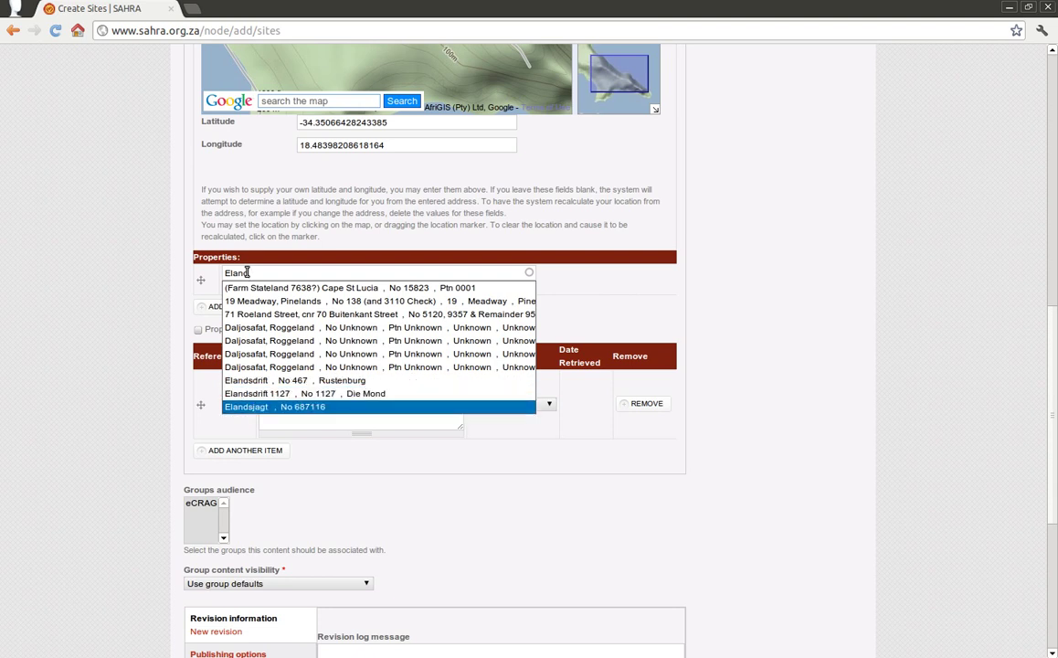
{"action": "key", "text": "Up"}
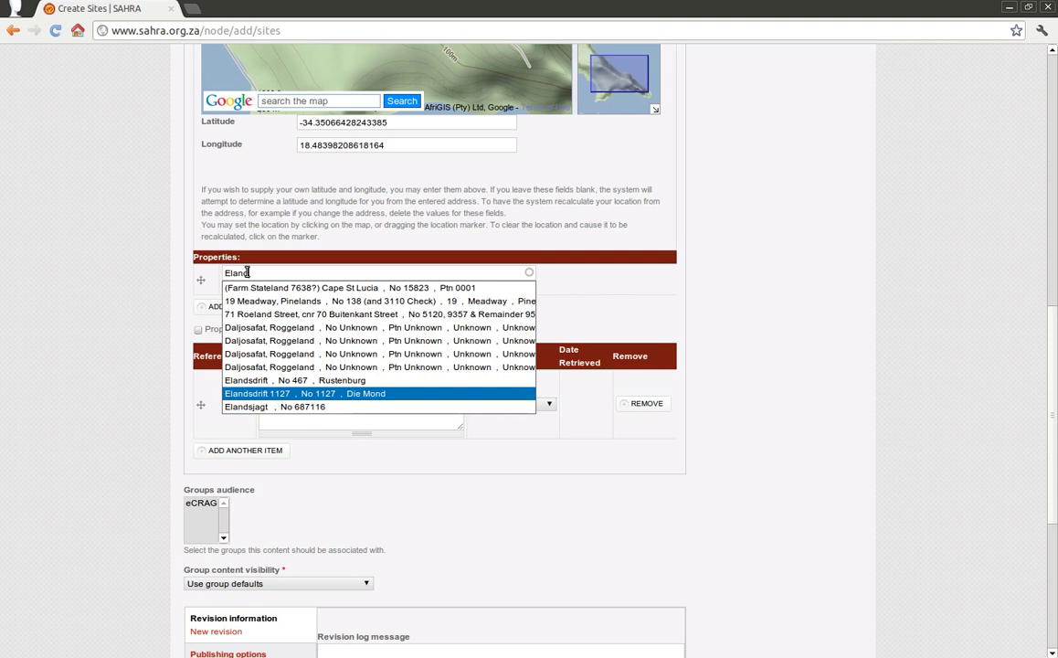
{"action": "key", "text": "Return"}
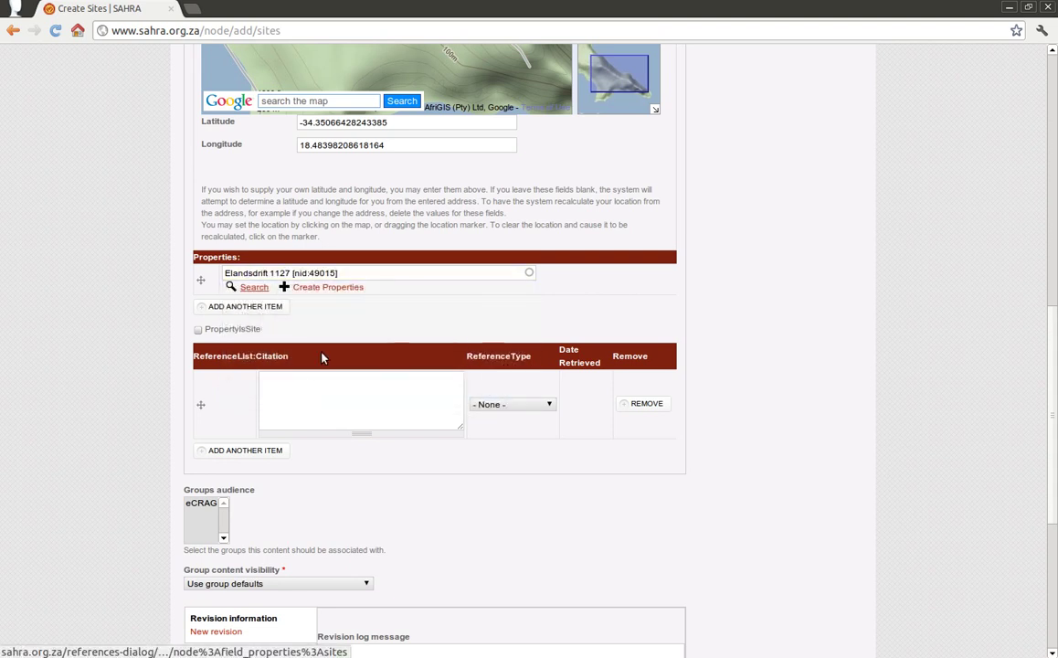
{"action": "left_click_drag", "start_coordinate": [296, 272], "coordinate": [338, 272]}
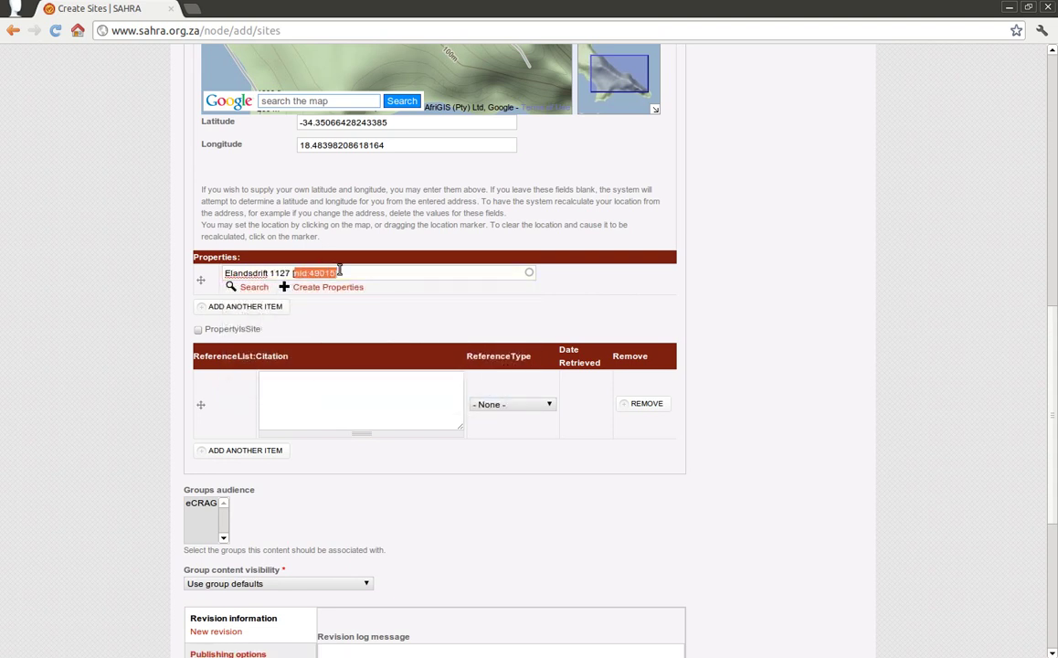
{"action": "left_click", "coordinate": [350, 272]}
{"action": "left_click", "coordinate": [338, 288]}
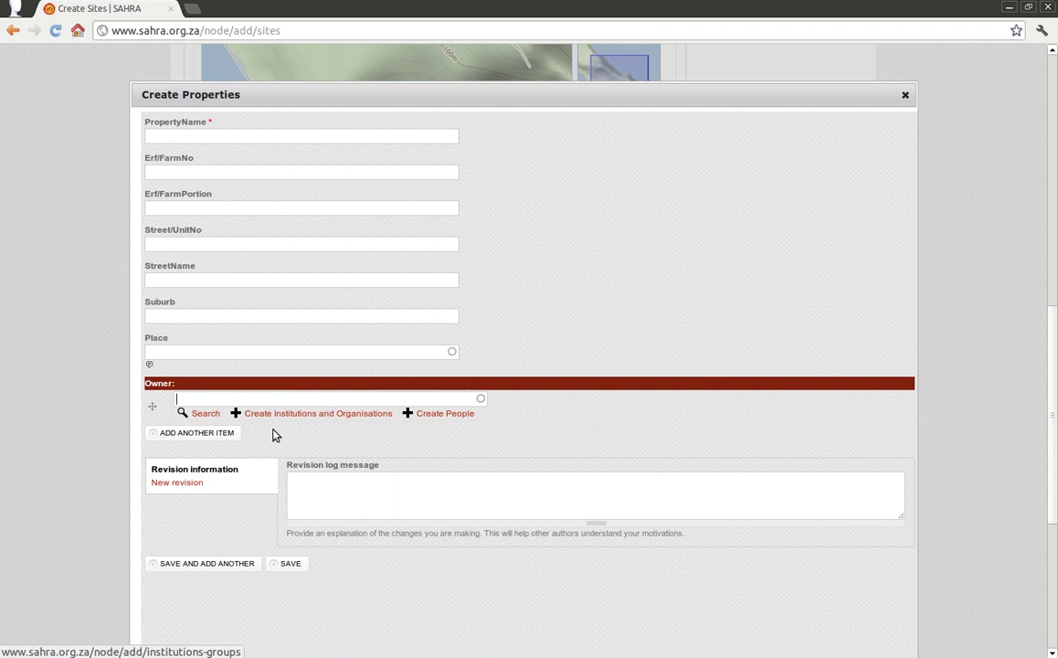
{"action": "left_click", "coordinate": [281, 397]}
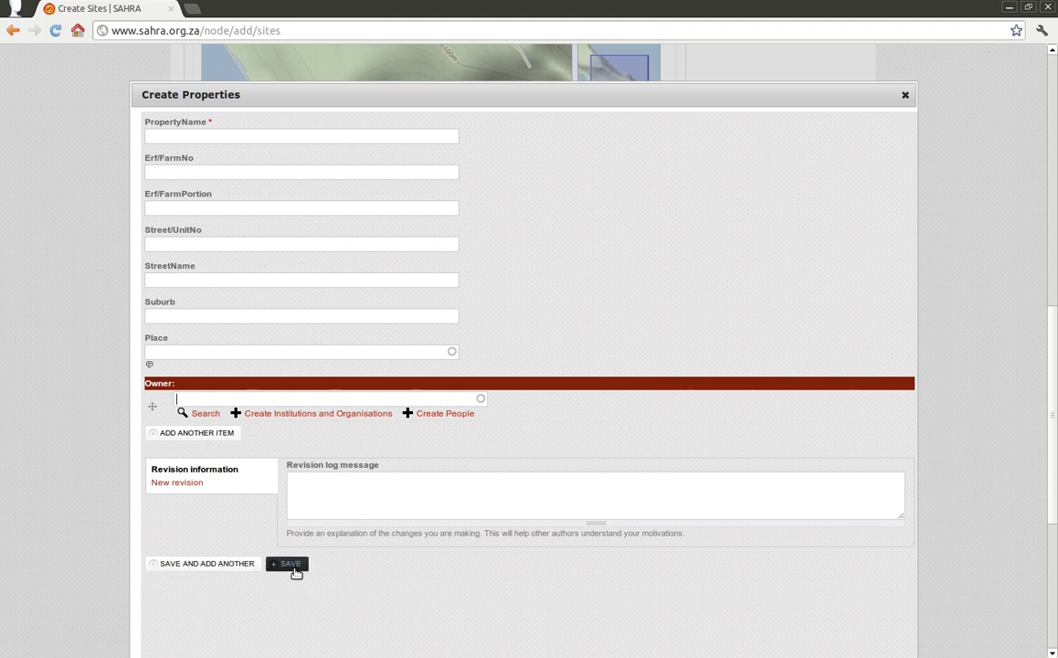
{"action": "left_click", "coordinate": [905, 97]}
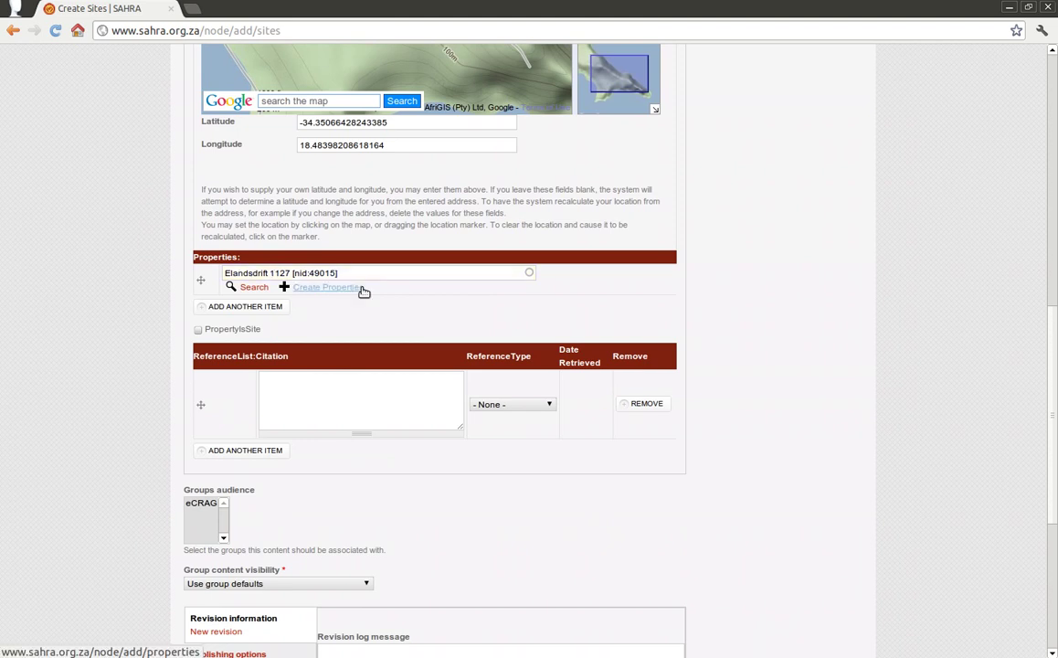
{"action": "left_click", "coordinate": [254, 289]}
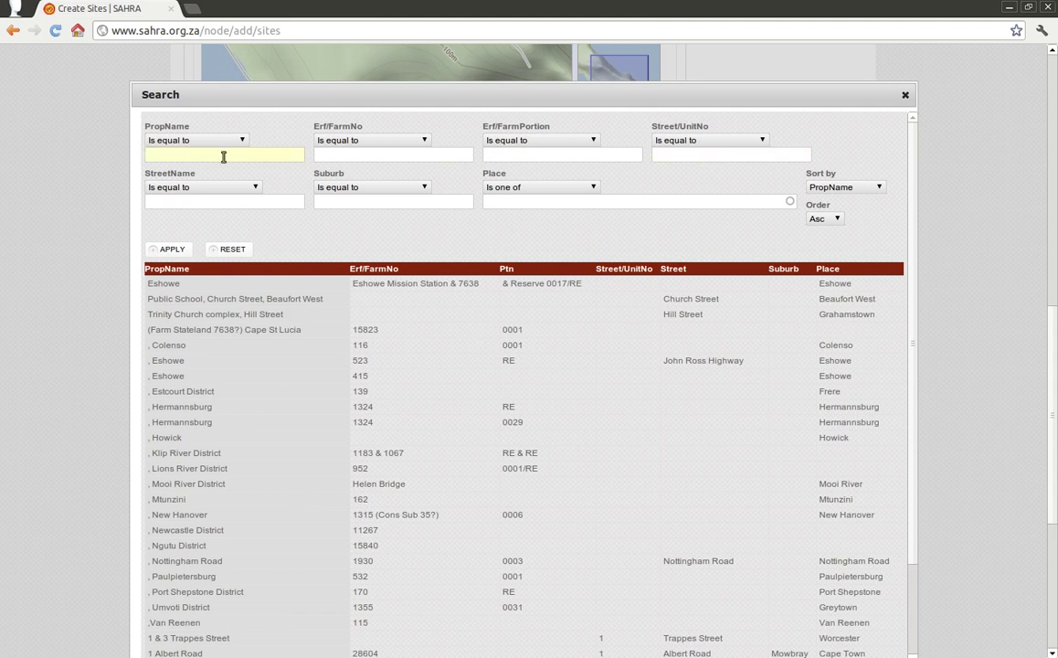
{"action": "left_click", "coordinate": [905, 95]}
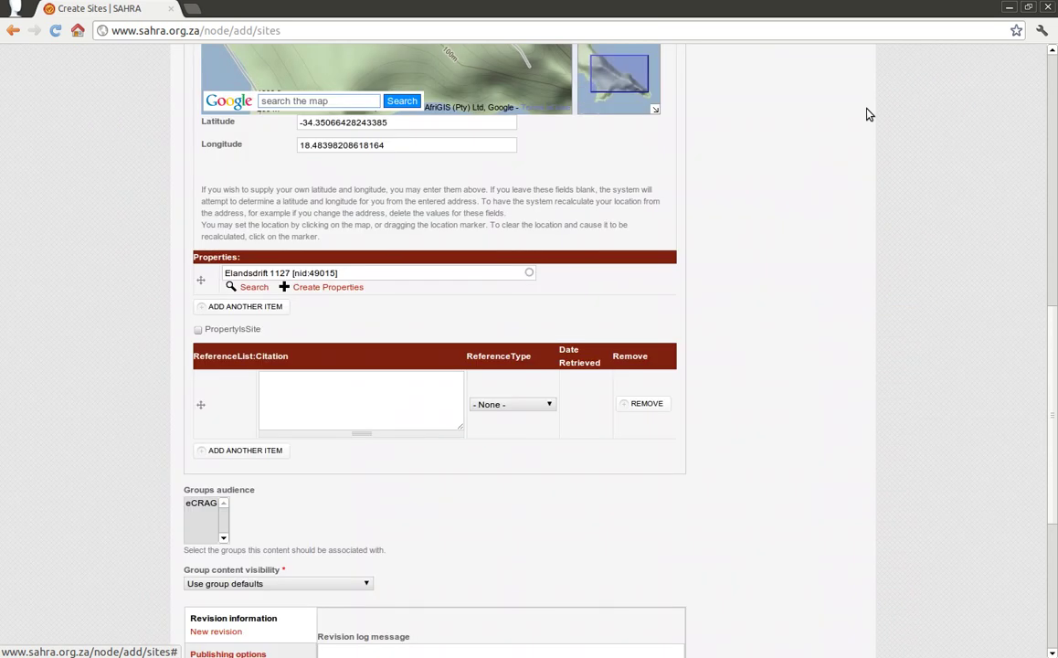
{"action": "left_click", "coordinate": [304, 416]}
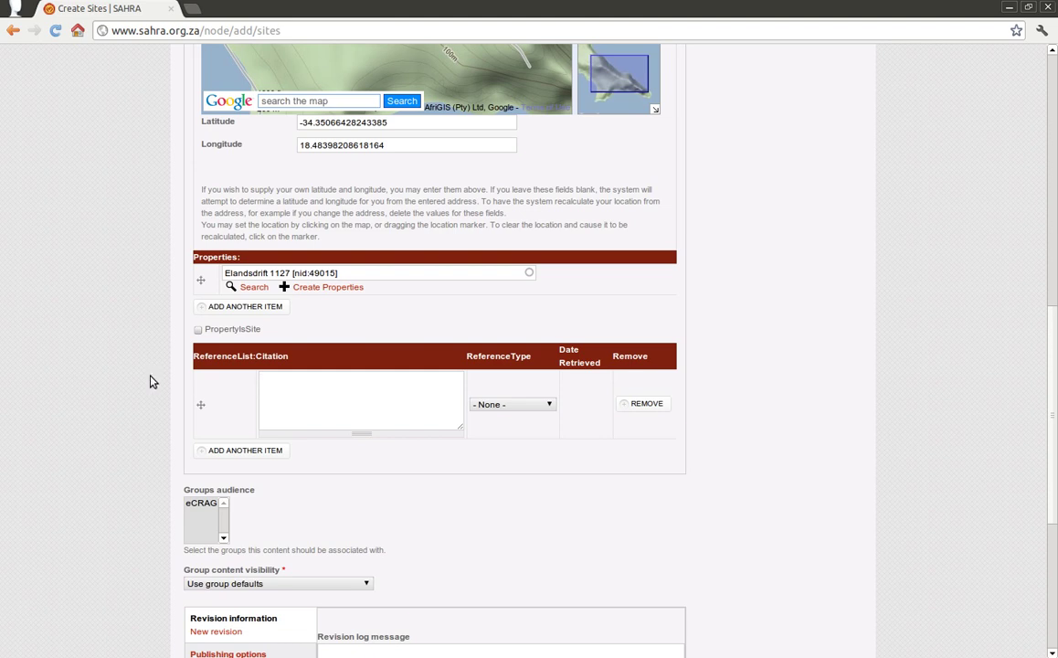
Step: Keep the reference type at None and select eCRAG as the site's groups audience
{"action": "scroll", "coordinate": [137, 386], "scroll_direction": "down", "scroll_amount": 2}
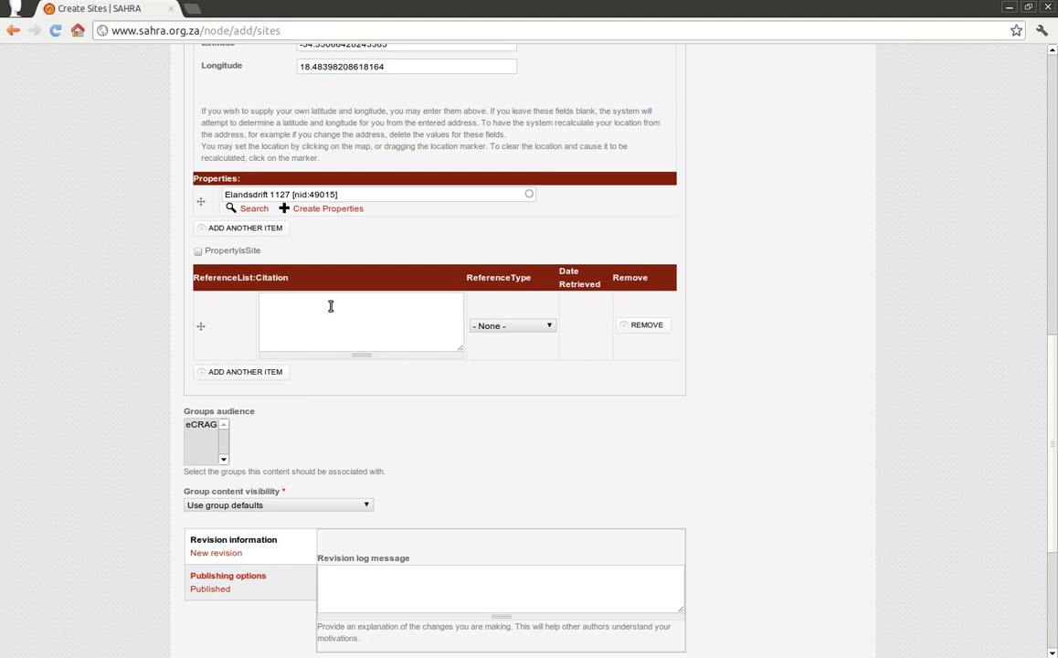
{"action": "left_click", "coordinate": [546, 326]}
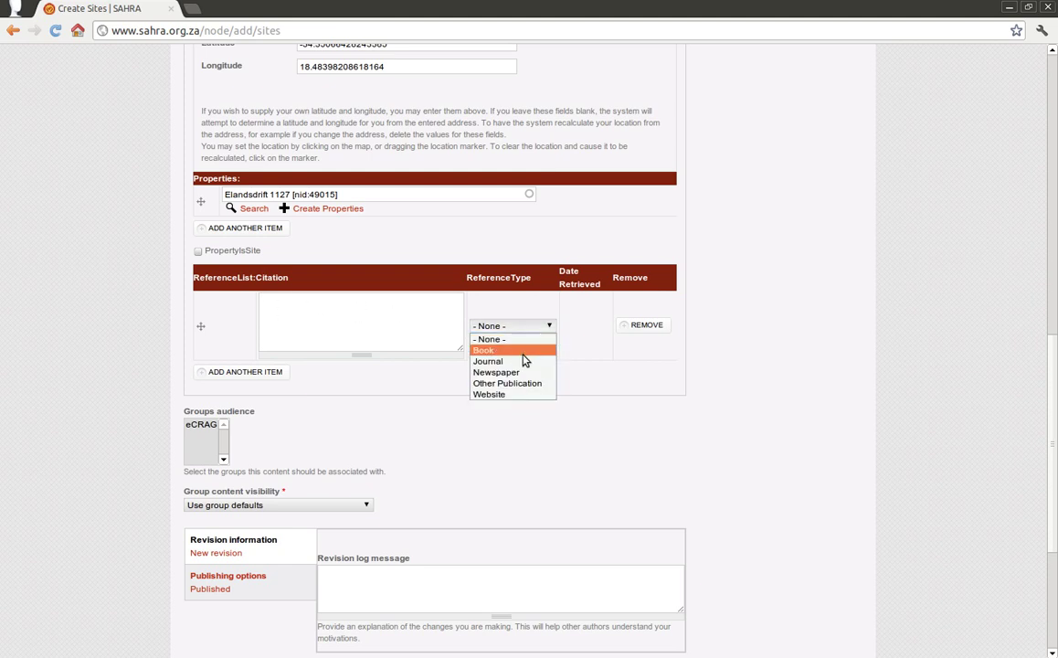
{"action": "left_click", "coordinate": [385, 319]}
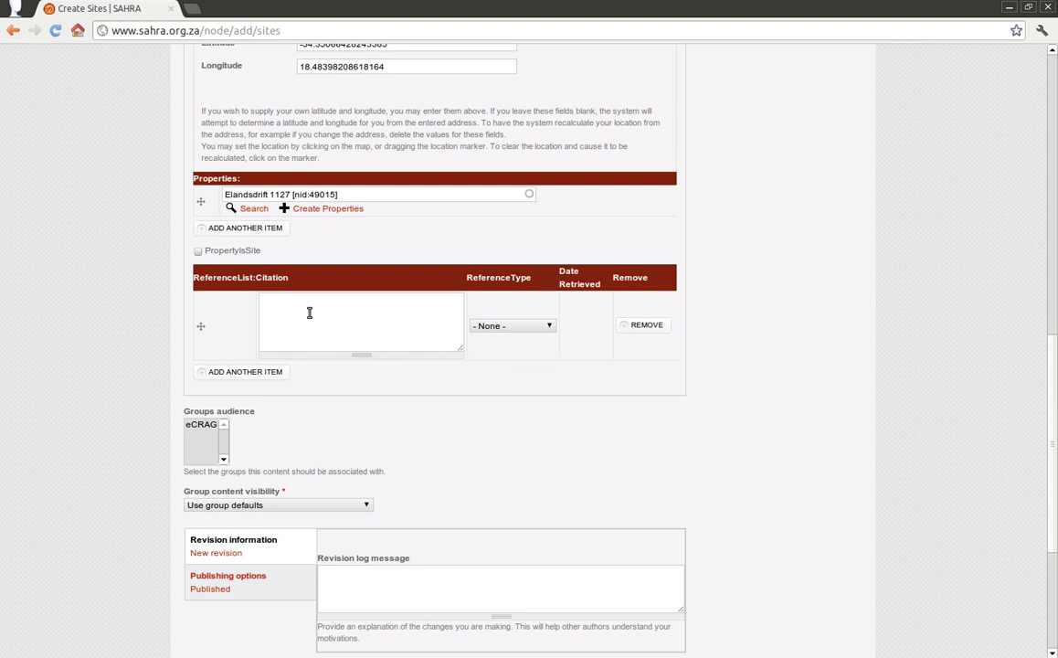
{"action": "left_click", "coordinate": [202, 426]}
Step: Set group content visibility to 'Private - accessible only to group members' after briefly trying Public
{"action": "left_click", "coordinate": [272, 506]}
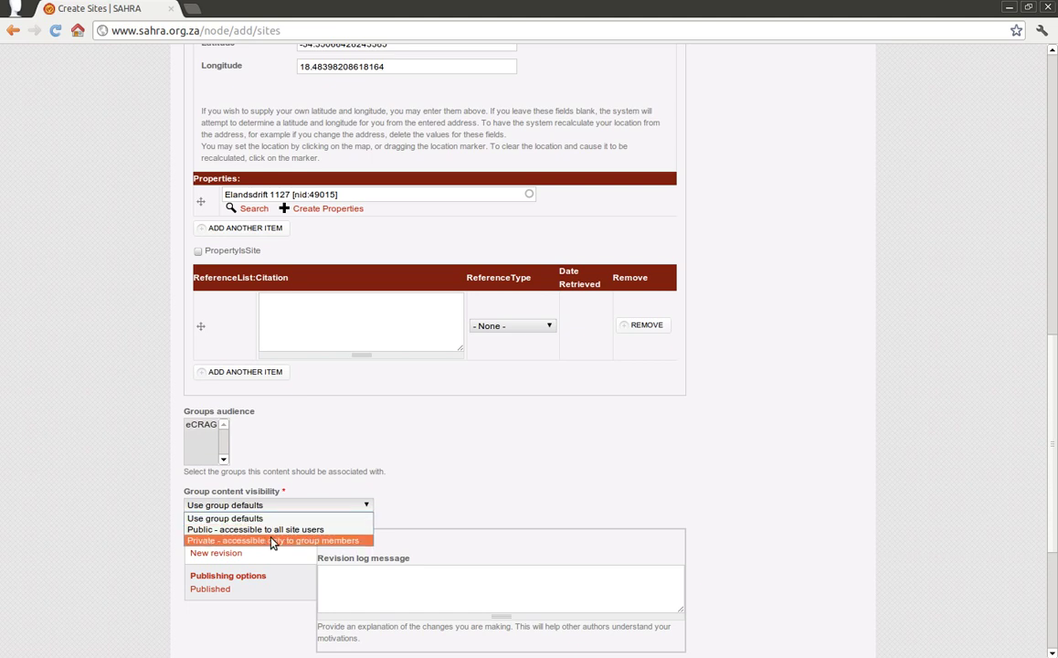
{"action": "left_click", "coordinate": [272, 540]}
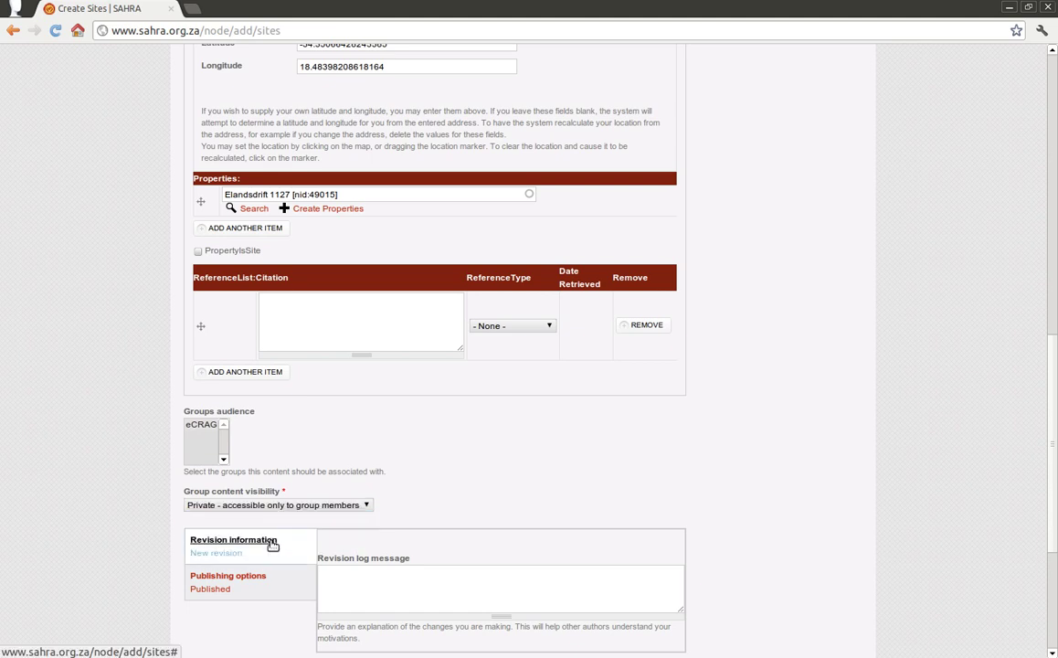
{"action": "left_click", "coordinate": [346, 591]}
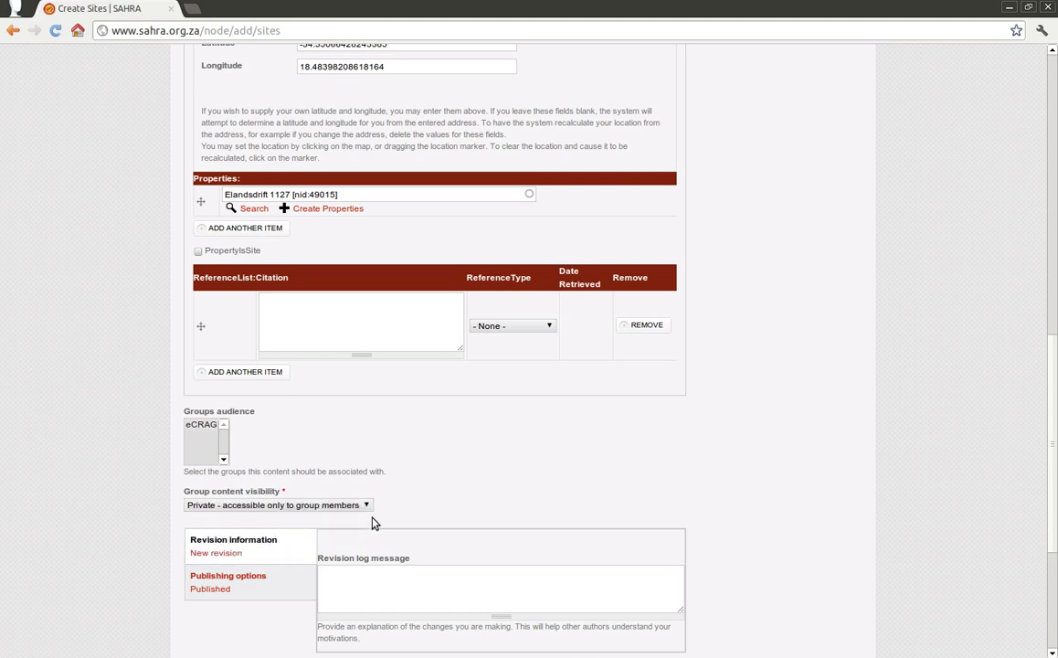
{"action": "scroll", "coordinate": [465, 504], "scroll_direction": "down", "scroll_amount": 2}
{"action": "left_click", "coordinate": [347, 430]}
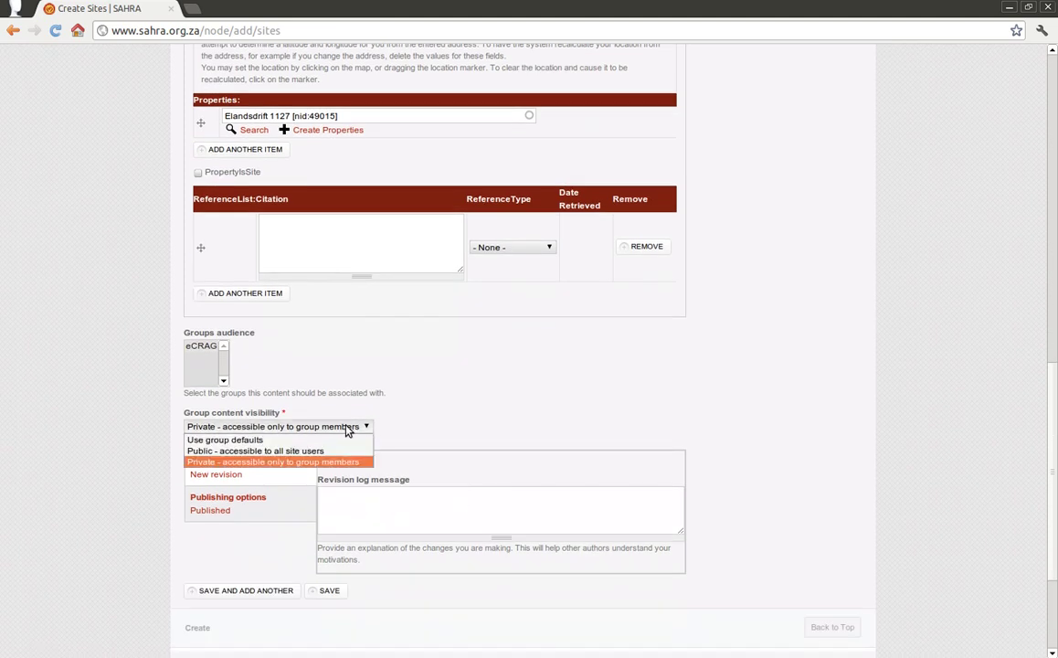
{"action": "left_click", "coordinate": [340, 450]}
{"action": "left_click", "coordinate": [296, 429]}
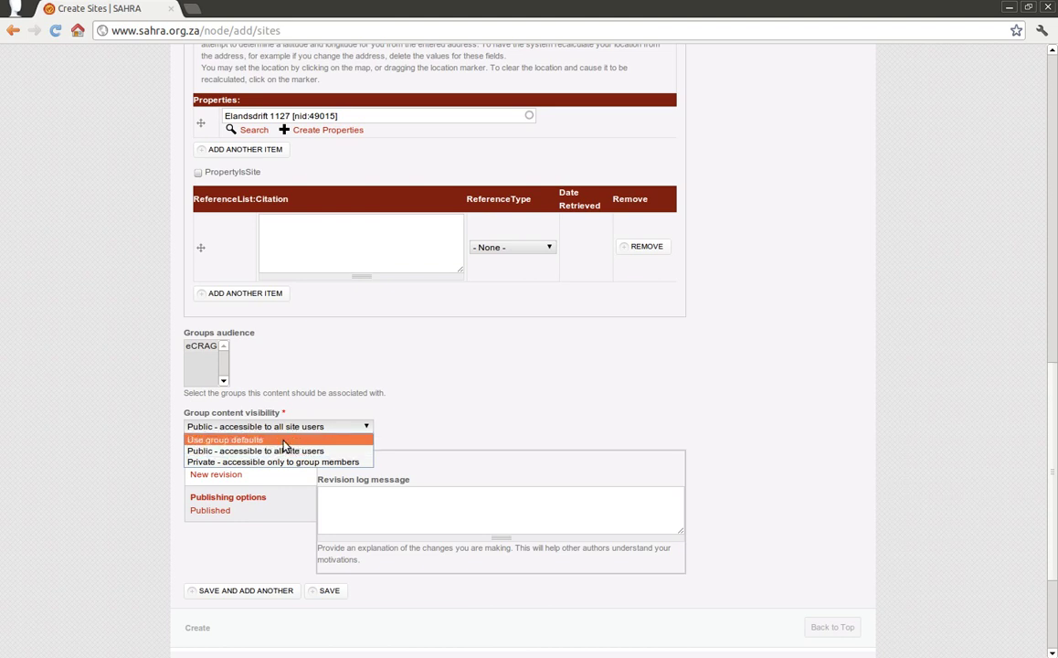
{"action": "left_click", "coordinate": [333, 466]}
{"action": "left_click", "coordinate": [335, 498]}
{"action": "scroll", "coordinate": [366, 521], "scroll_direction": "down", "scroll_amount": 2}
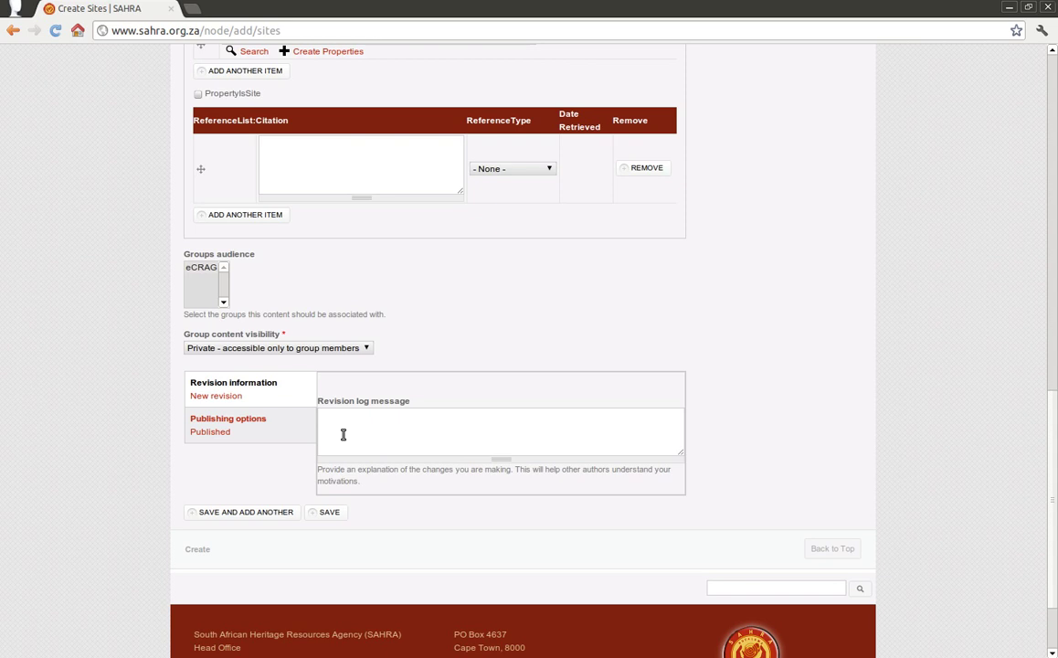
Step: Check that Published is ticked, then save site GR43 and confirm leaving the page
{"action": "left_click", "coordinate": [245, 425]}
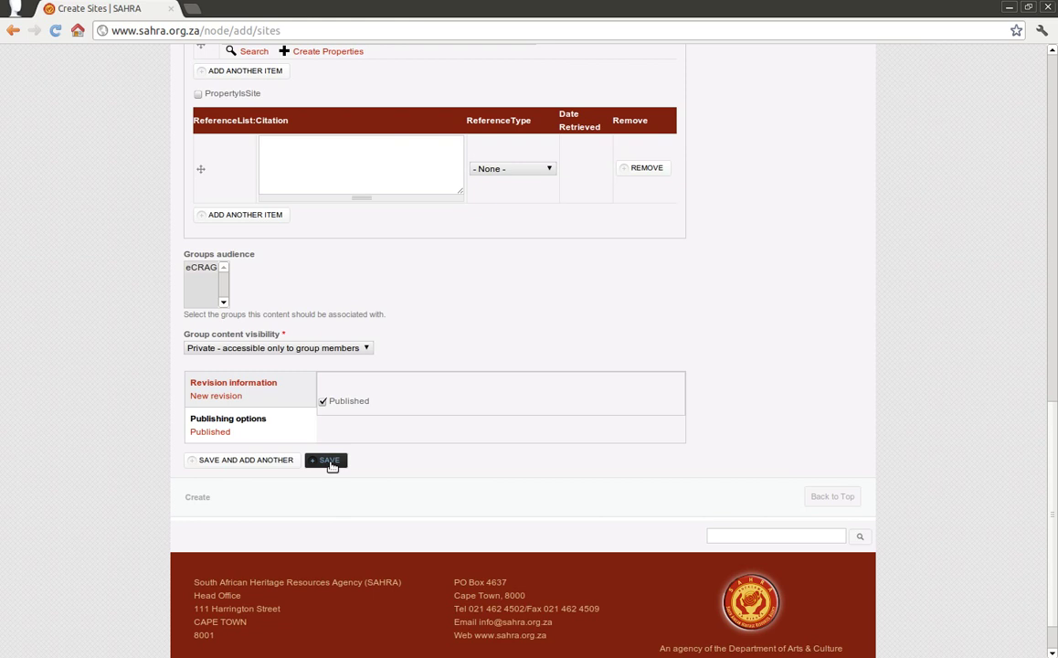
{"action": "left_click", "coordinate": [330, 461]}
{"action": "left_click", "coordinate": [524, 377]}
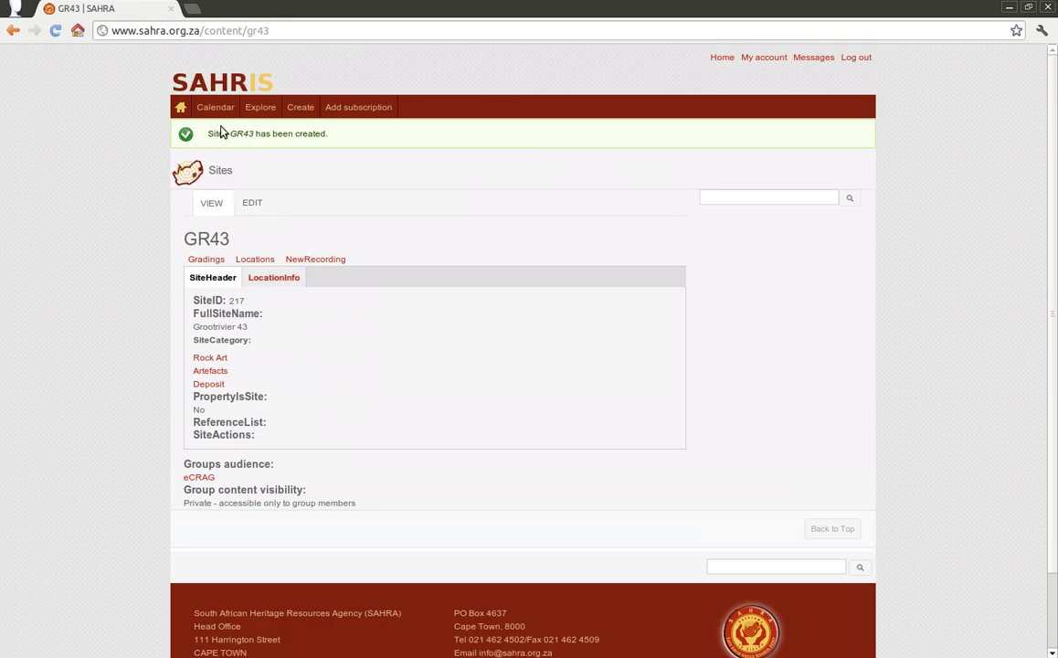
{"action": "left_click_drag", "start_coordinate": [207, 137], "coordinate": [326, 139]}
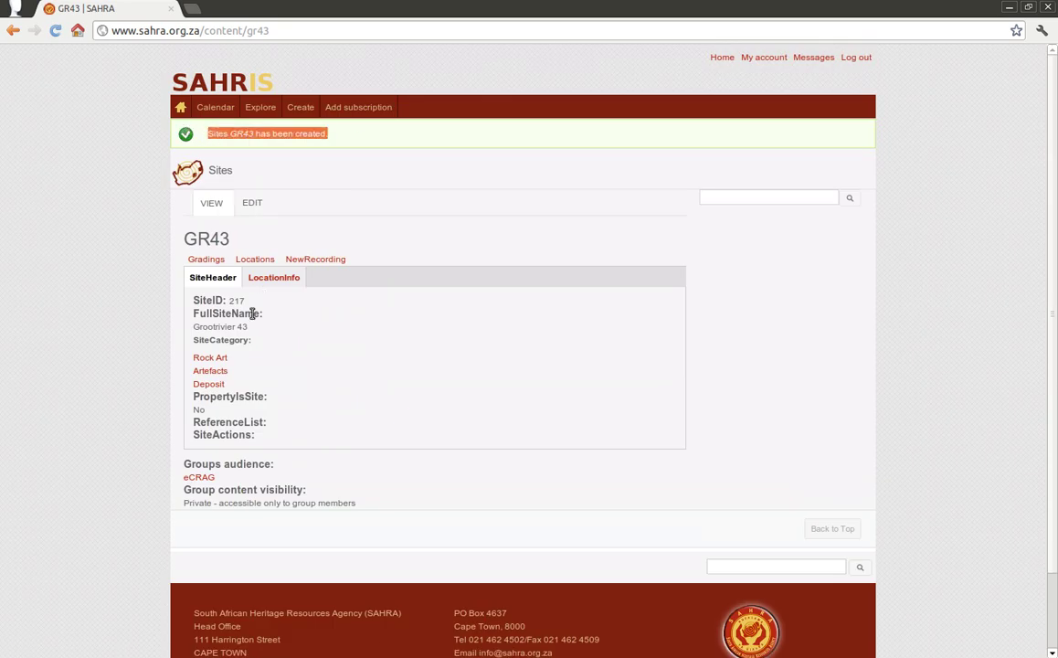
{"action": "left_click", "coordinate": [261, 279]}
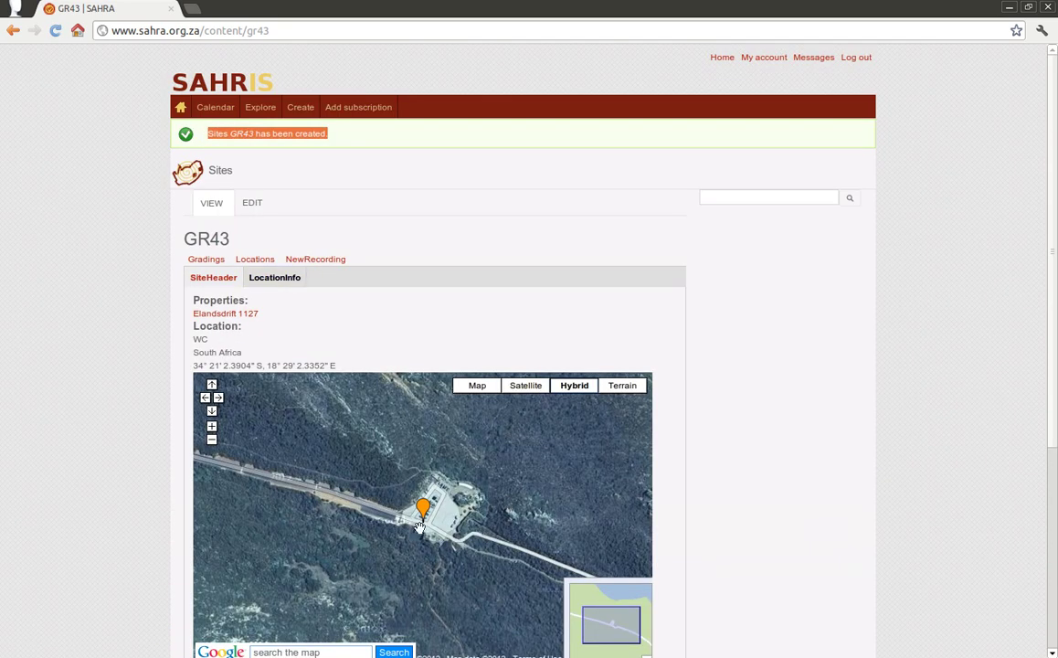
{"action": "scroll", "coordinate": [99, 410], "scroll_direction": "down", "scroll_amount": 5}
{"action": "scroll", "coordinate": [100, 402], "scroll_direction": "up", "scroll_amount": 2}
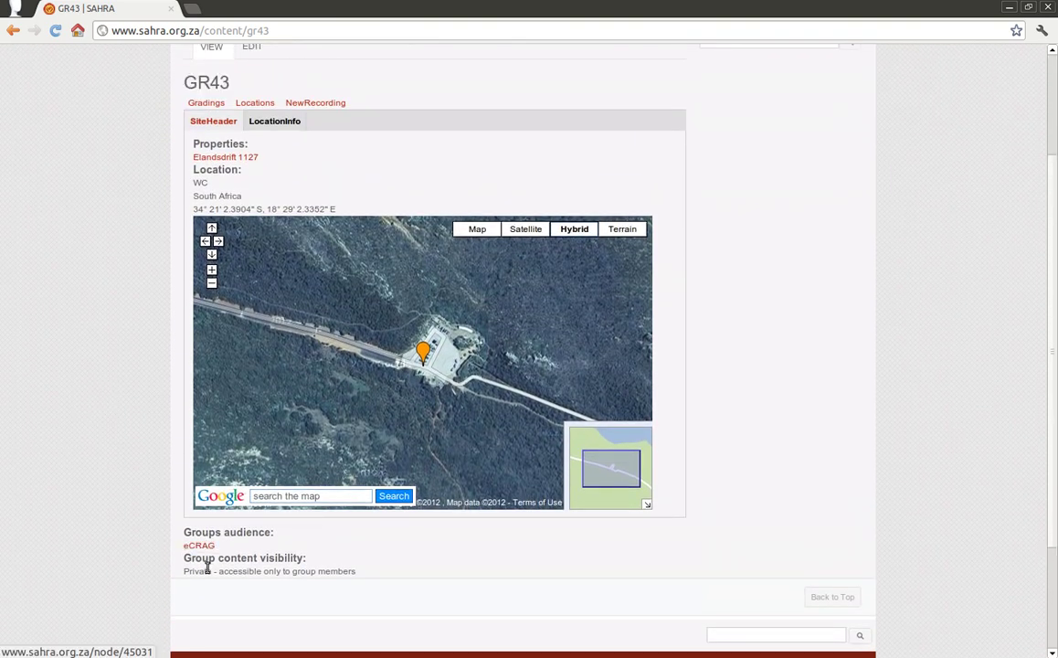
{"action": "left_click_drag", "start_coordinate": [199, 571], "coordinate": [233, 571]}
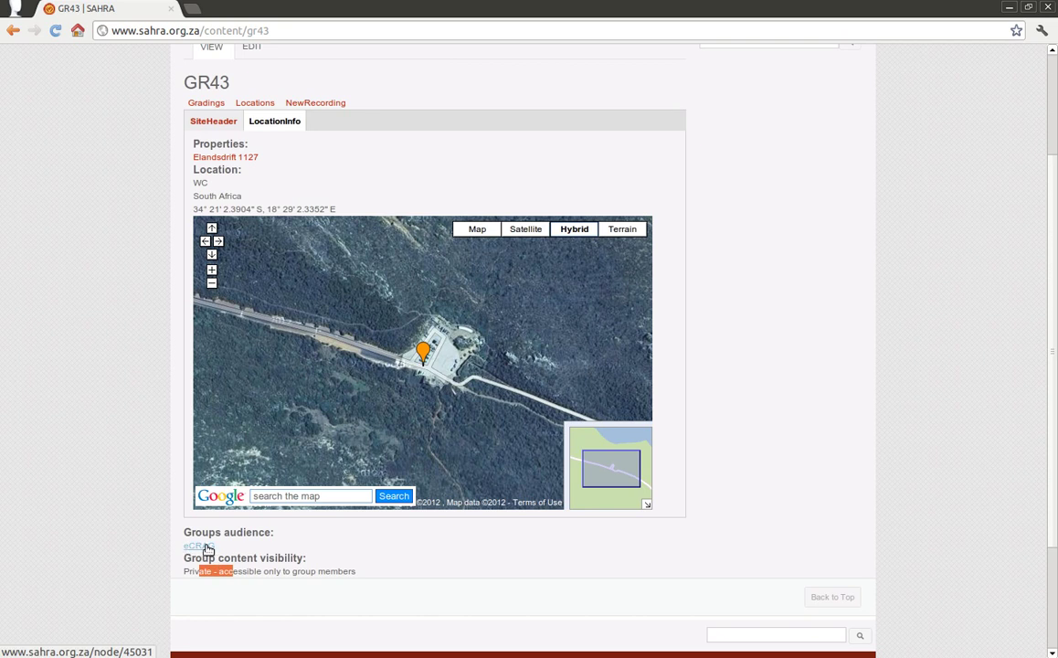
{"action": "scroll", "coordinate": [293, 475], "scroll_direction": "up", "scroll_amount": 3}
{"action": "left_click", "coordinate": [215, 160]}
{"action": "scroll", "coordinate": [219, 166], "scroll_direction": "up", "scroll_amount": 1}
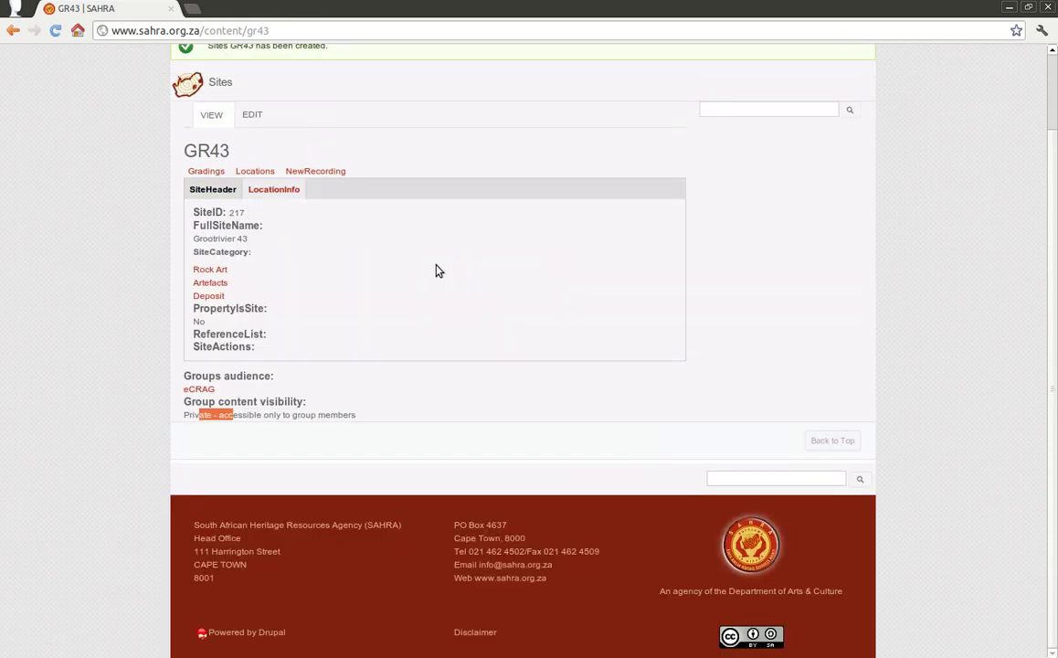
{"action": "left_click", "coordinate": [348, 263]}
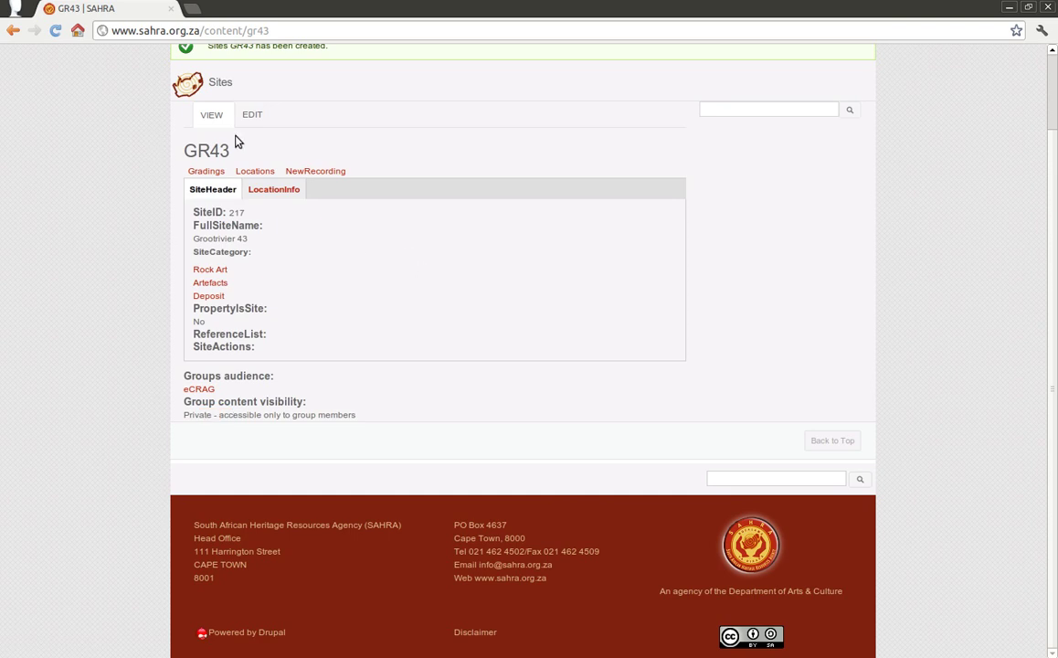